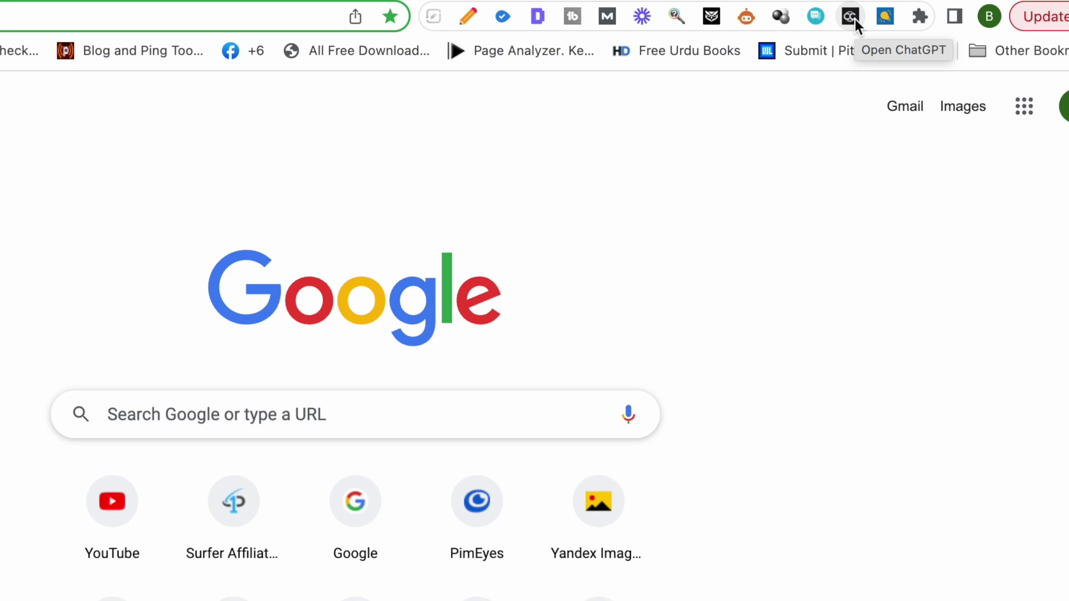
# Step: Open ChatGPT in a new tab and dismiss the version update notice
pyautogui.click(852, 18)
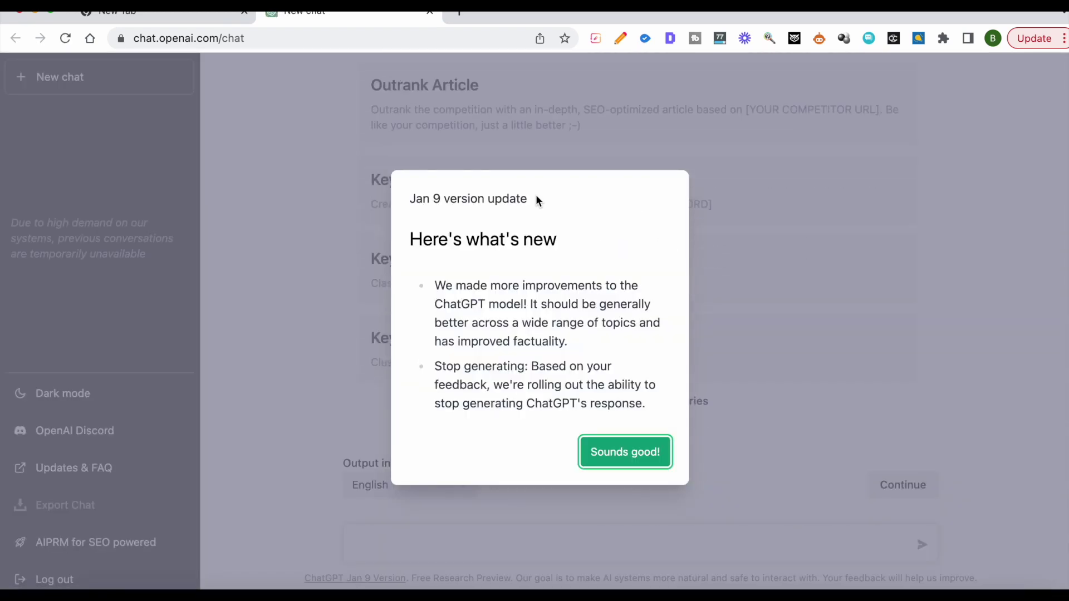
pyautogui.click(617, 464)
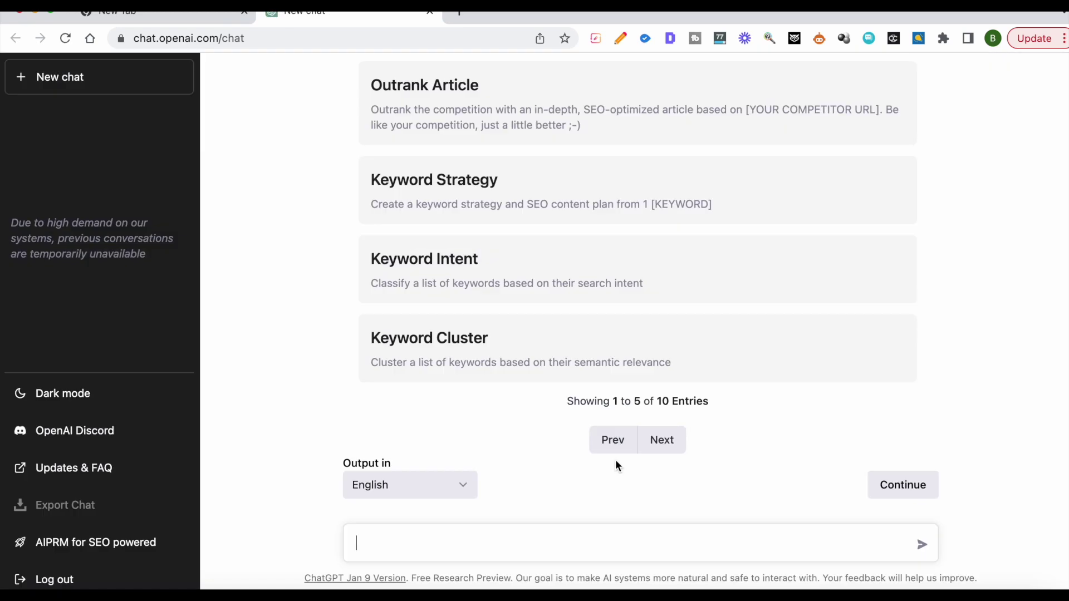
pyautogui.scroll(4, 348, 389)
pyautogui.scroll(-2, 349, 384)
pyautogui.scroll(7, 349, 385)
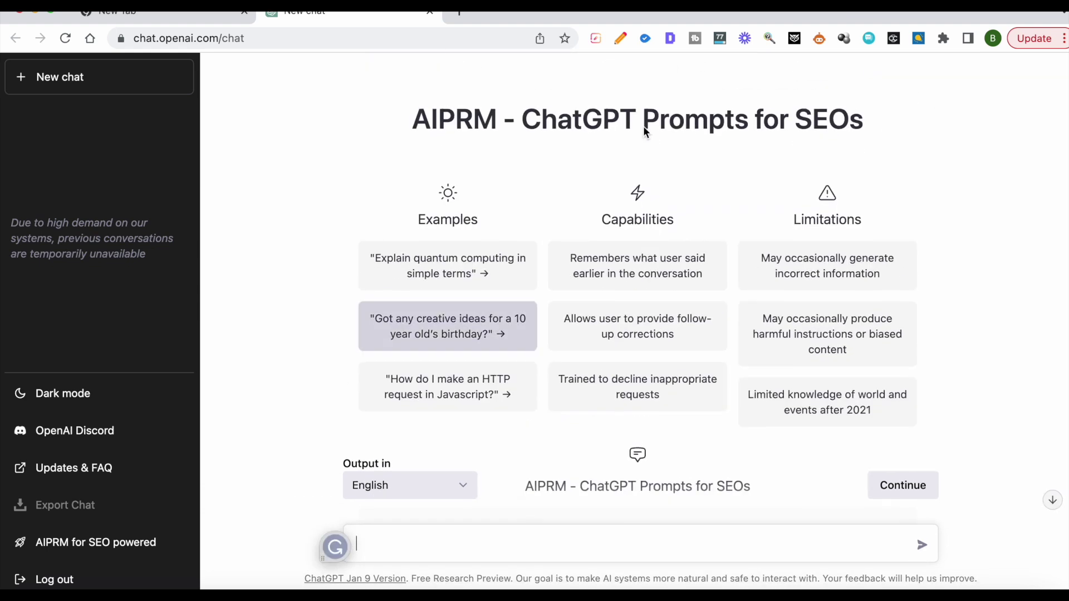
# Step: Scroll through the AIPRM prompt cards for SEOs, showing entries 1 to 5 of 10
pyautogui.scroll(-7, 331, 259)
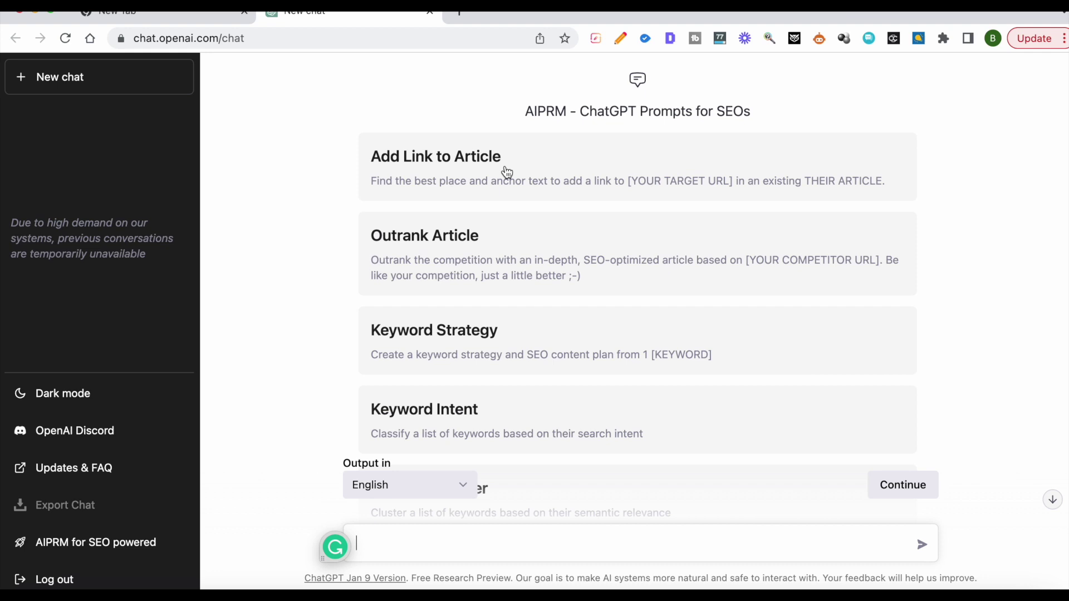
pyautogui.scroll(-1, 327, 174)
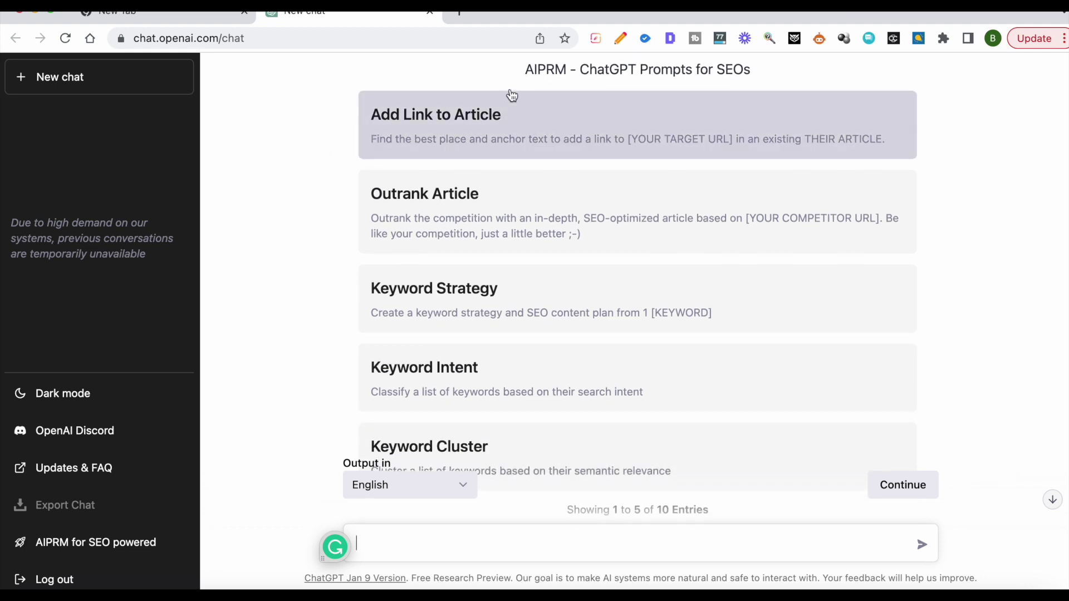
pyautogui.scroll(-2, 339, 198)
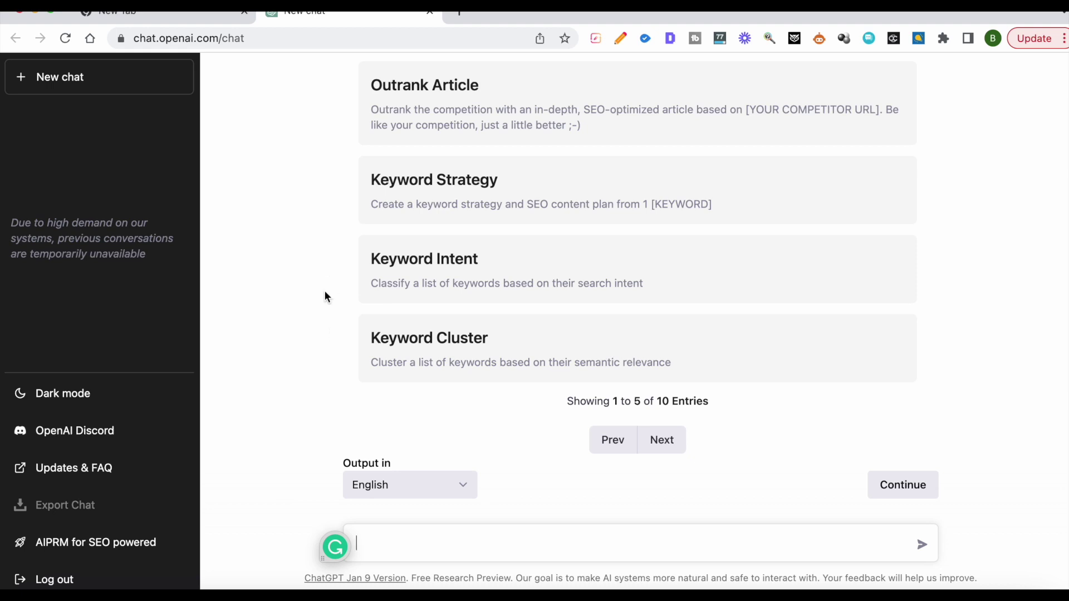
pyautogui.scroll(4, 328, 301)
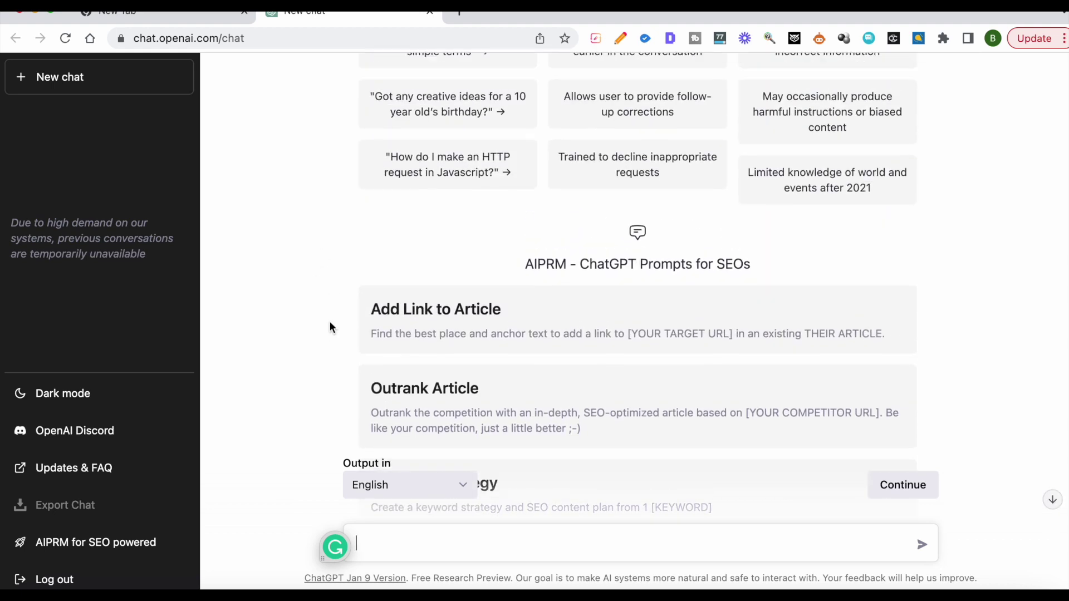
pyautogui.scroll(-1, 329, 322)
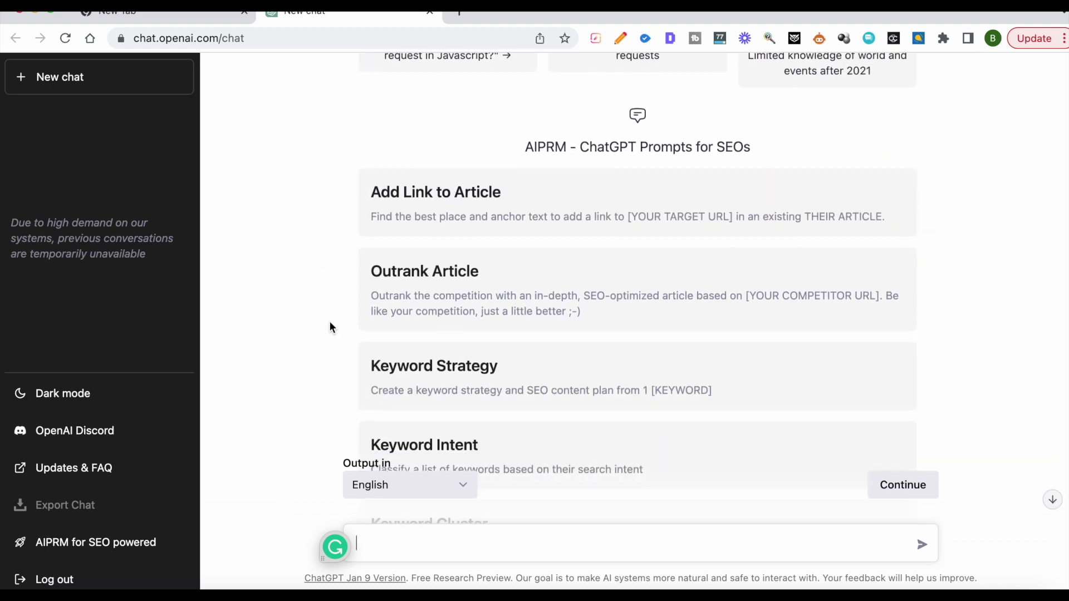
pyautogui.scroll(-1, 330, 322)
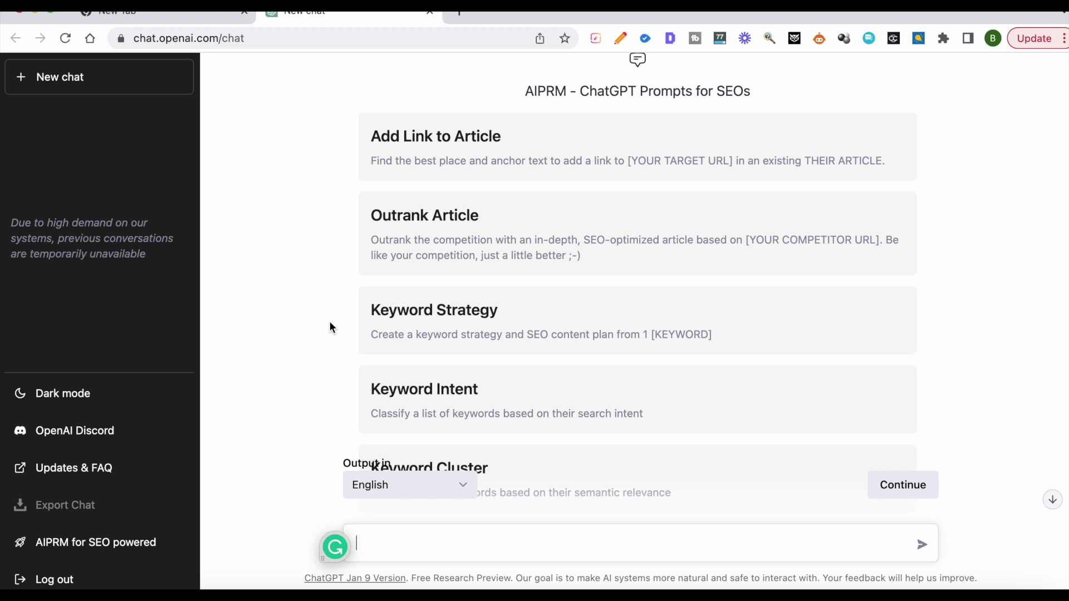
pyautogui.scroll(-3, 317, 278)
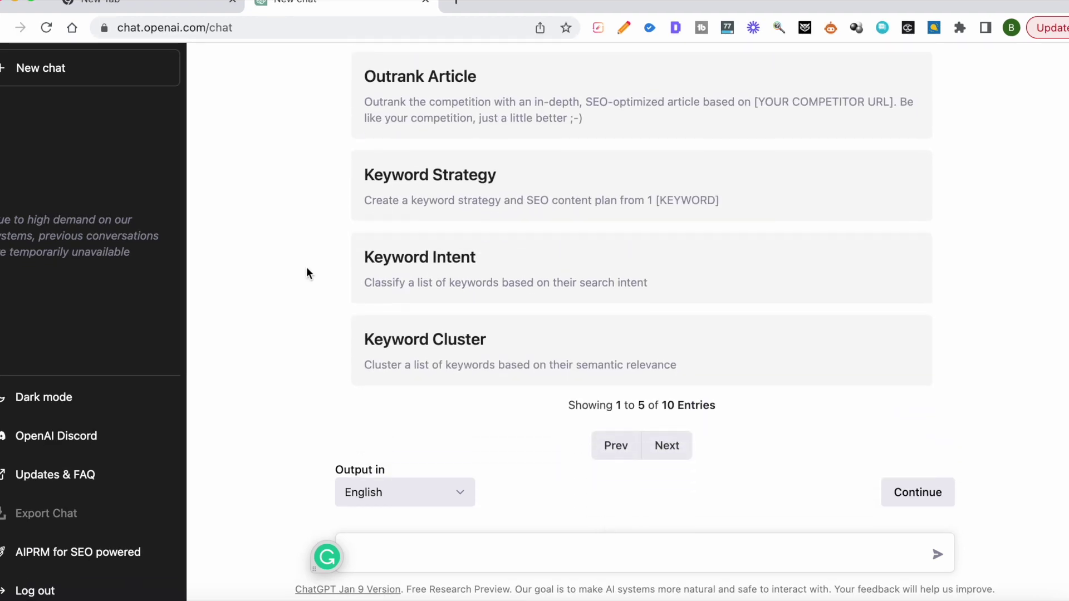
pyautogui.scroll(3, 306, 273)
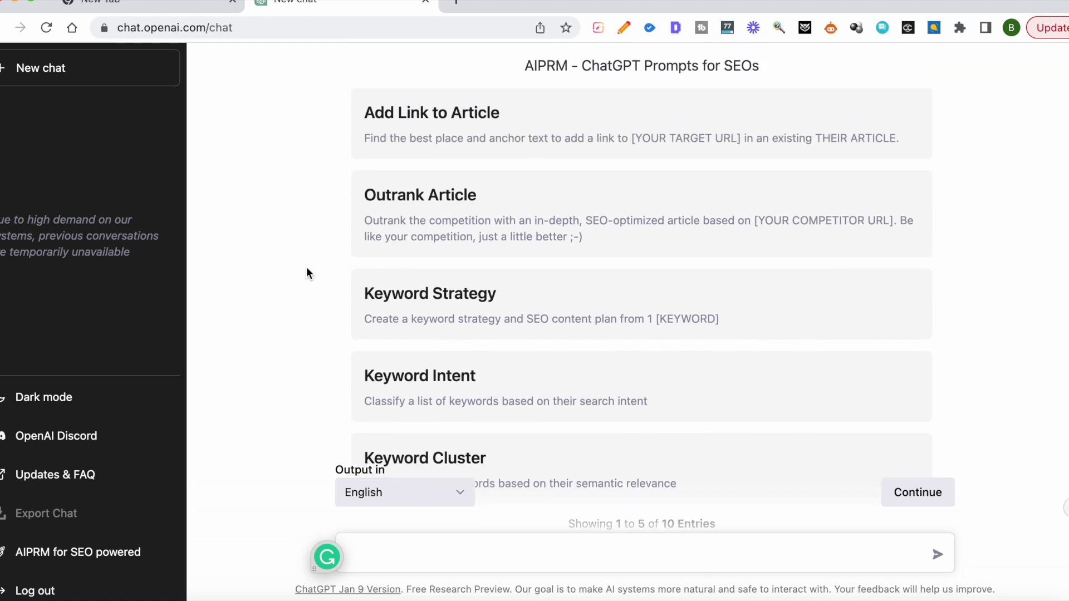
pyautogui.scroll(-1, 308, 269)
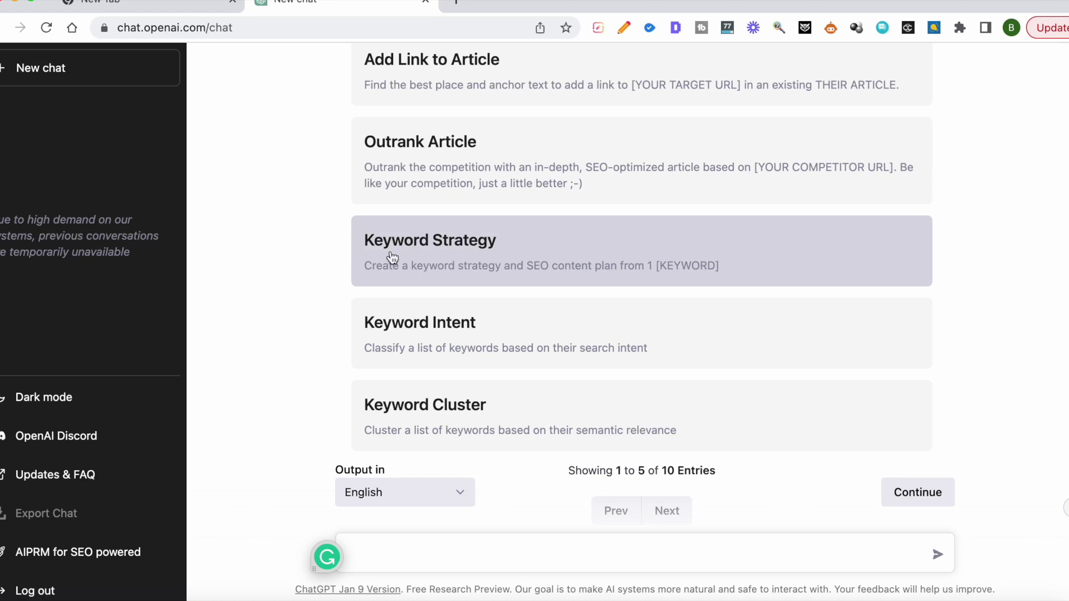
# Step: Run the Keyword Strategy prompt with the keyword 'Pest Control New York'
pyautogui.click(425, 255)
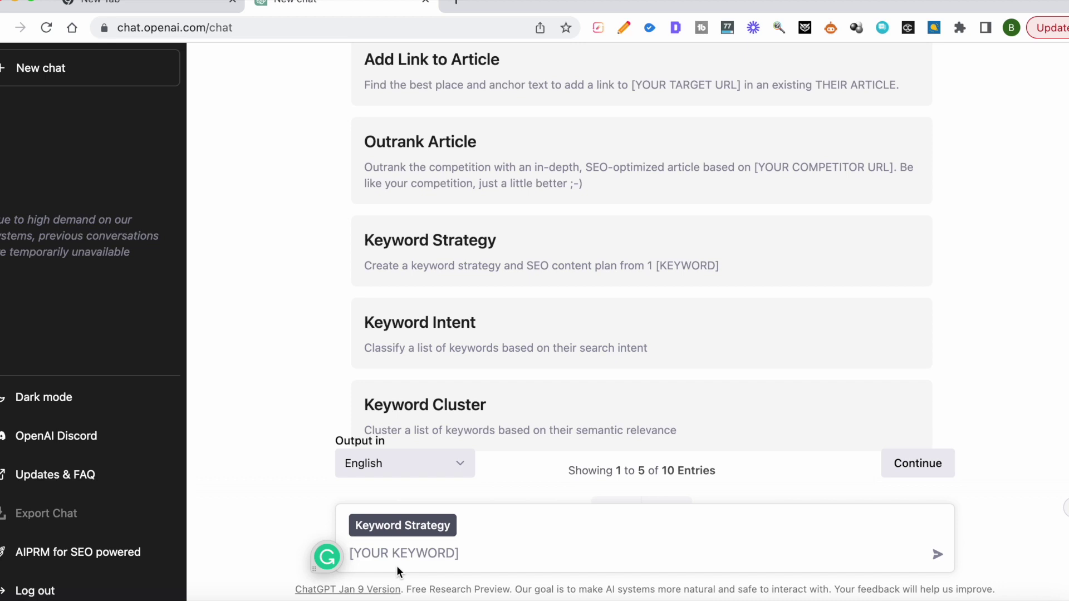
pyautogui.write('Pest Control New York')
pyautogui.press('Return')
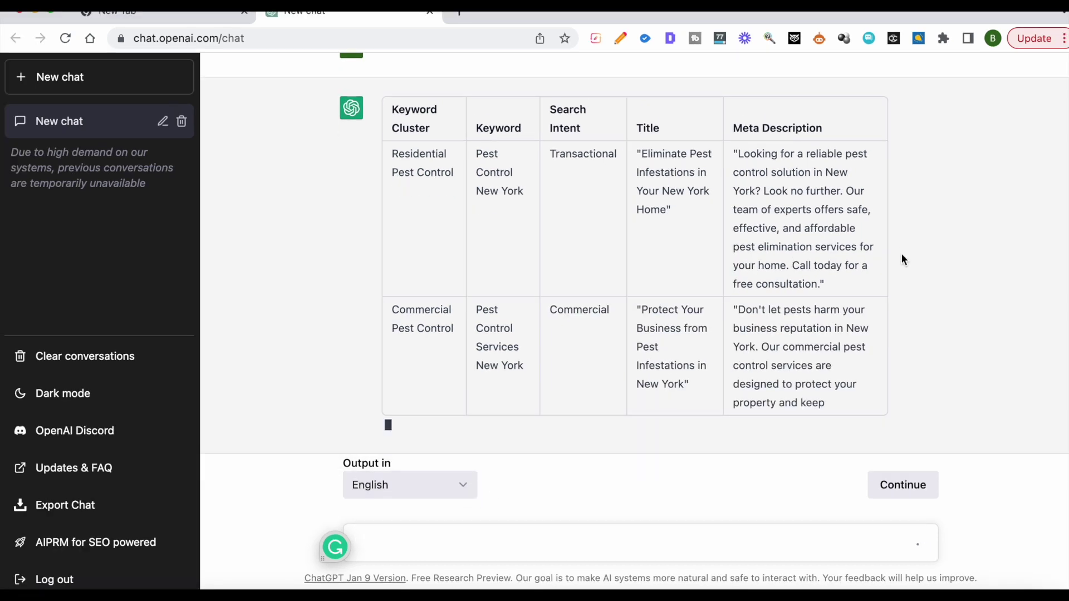
# Step: Review the streaming keyword table, selecting some Title and Meta Description text
pyautogui.scroll(2, 902, 259)
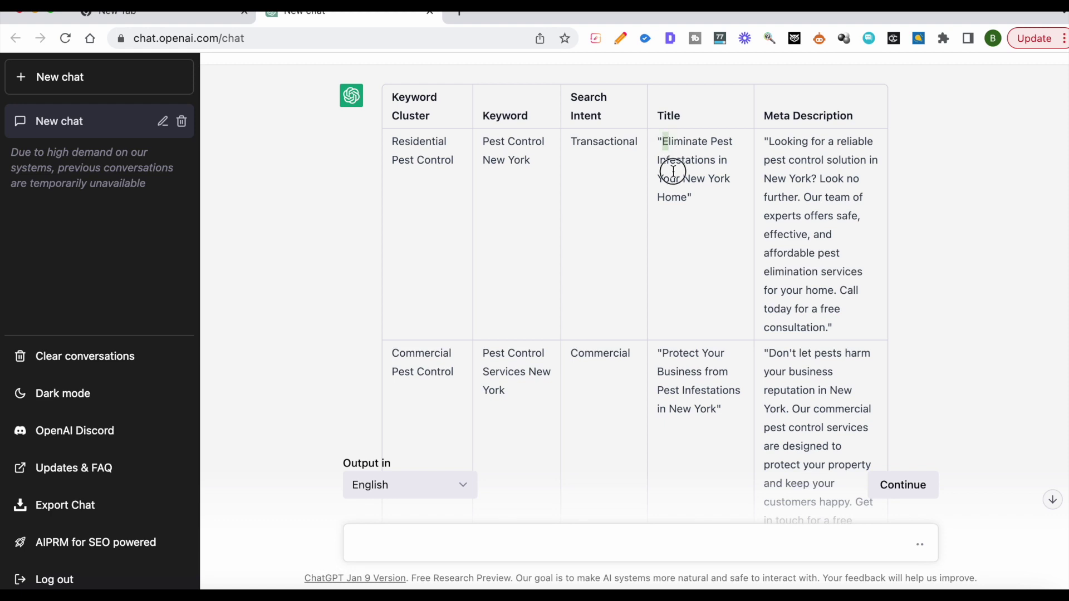
pyautogui.moveTo(666, 143); pyautogui.dragTo(702, 232)
pyautogui.scroll(-2, 557, 243)
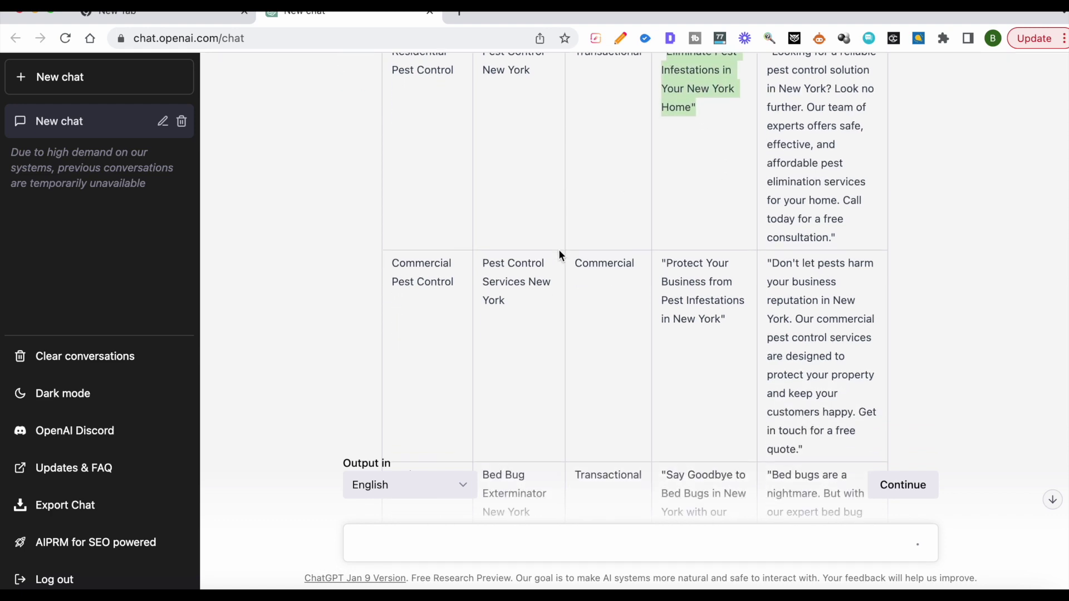
pyautogui.scroll(3, 558, 249)
pyautogui.scroll(-2, 604, 279)
pyautogui.moveTo(777, 110); pyautogui.dragTo(830, 275)
pyautogui.click(612, 249)
# Step: Follow the keyword table down as it grows to the Pest Identification row
pyautogui.scroll(-2, 612, 249)
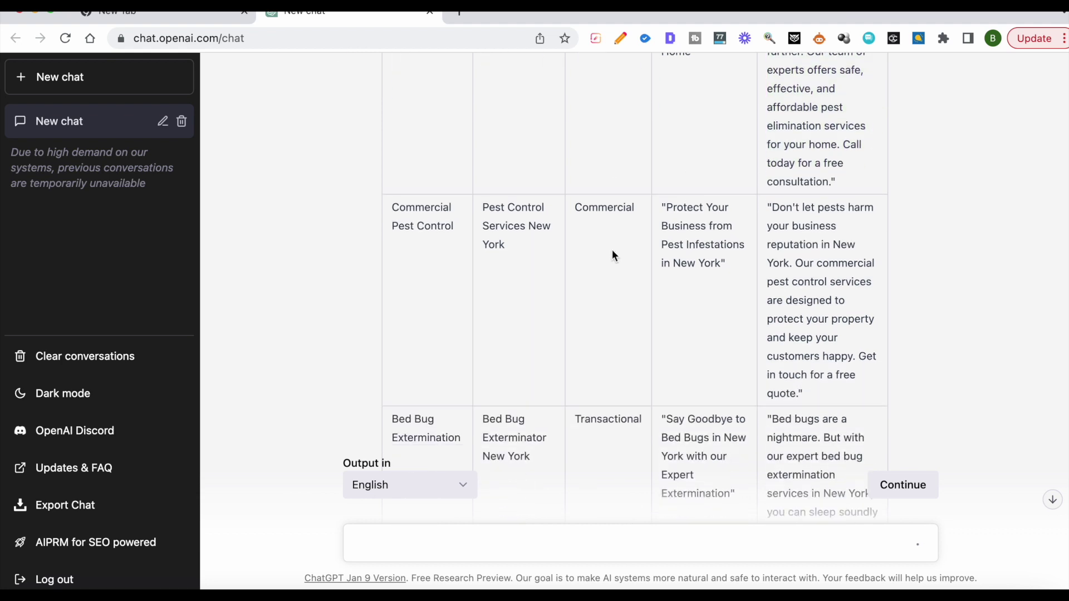
pyautogui.scroll(-2, 612, 256)
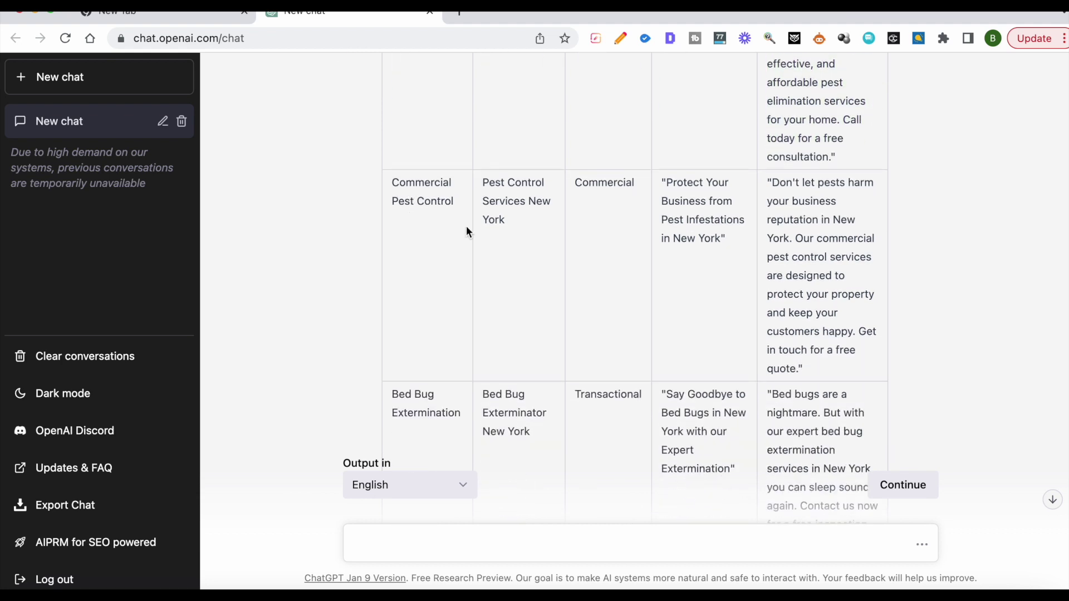
pyautogui.scroll(-2, 509, 229)
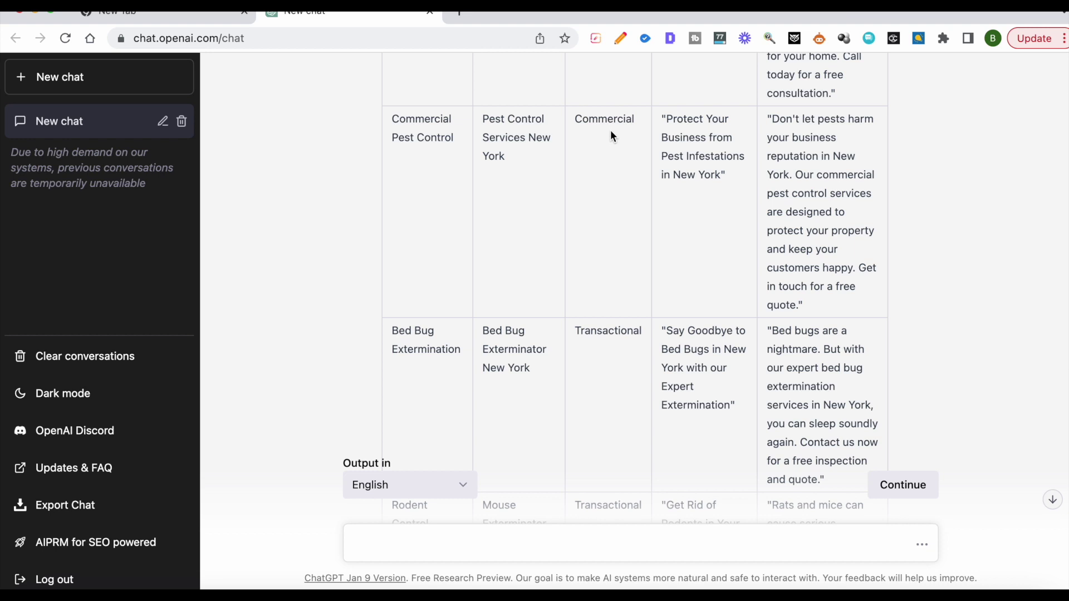
pyautogui.scroll(-3, 610, 136)
pyautogui.scroll(-2, 400, 279)
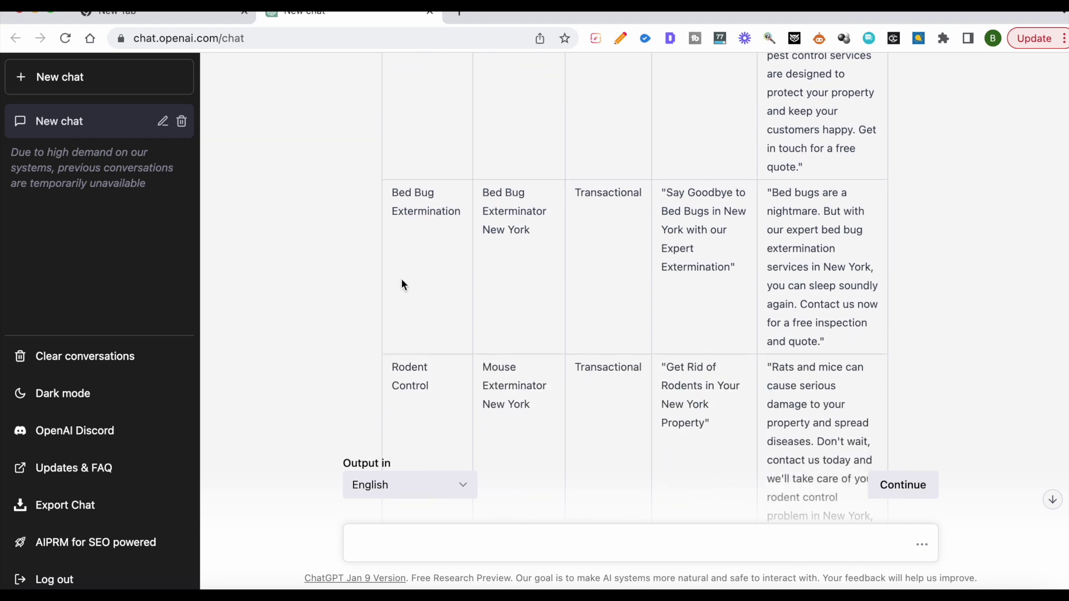
pyautogui.scroll(-4, 421, 229)
pyautogui.scroll(-2, 422, 236)
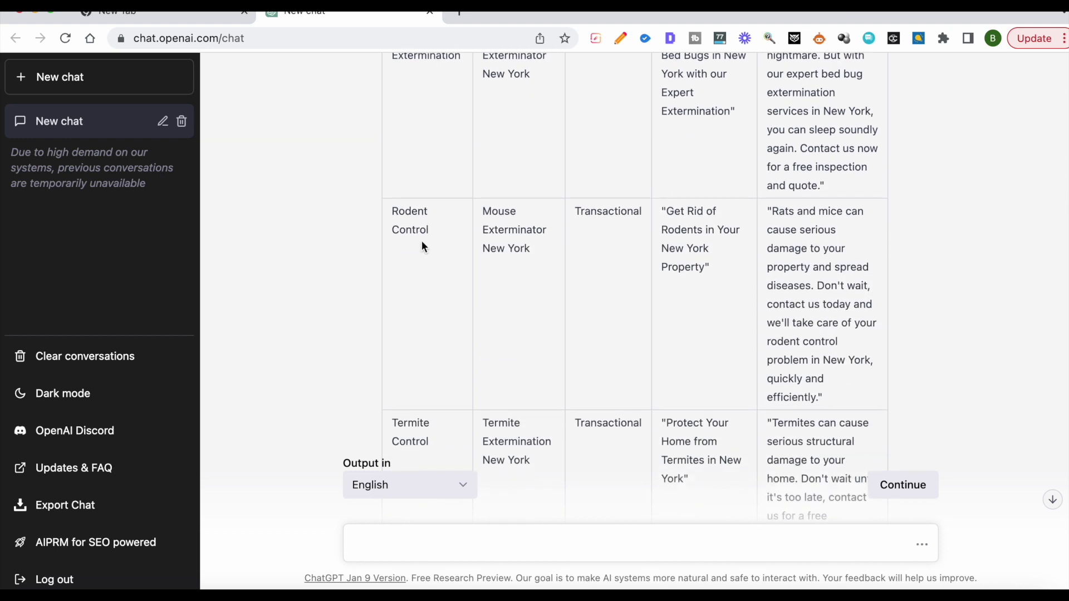
pyautogui.scroll(-1, 457, 276)
pyautogui.scroll(-10, 634, 255)
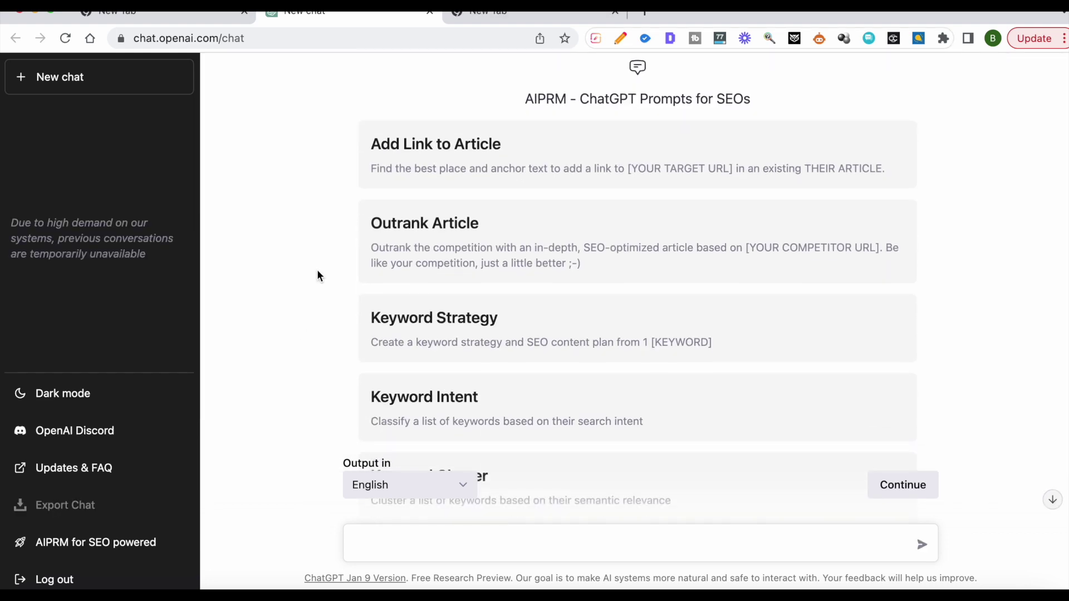
# Step: Select the Keyword Cluster AIPRM prompt template
pyautogui.scroll(-5, 317, 269)
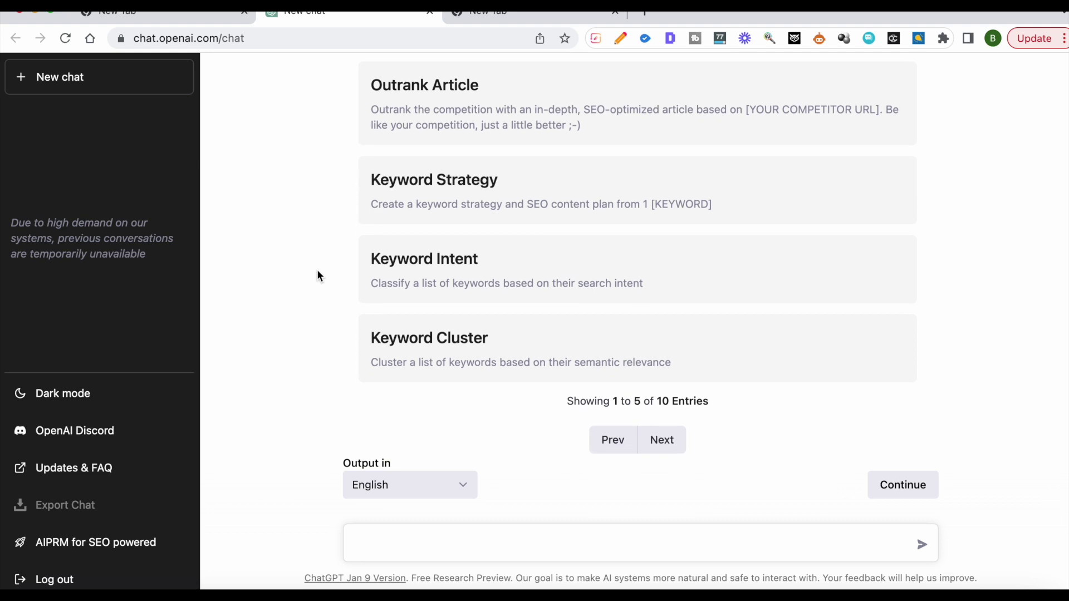
pyautogui.click(410, 359)
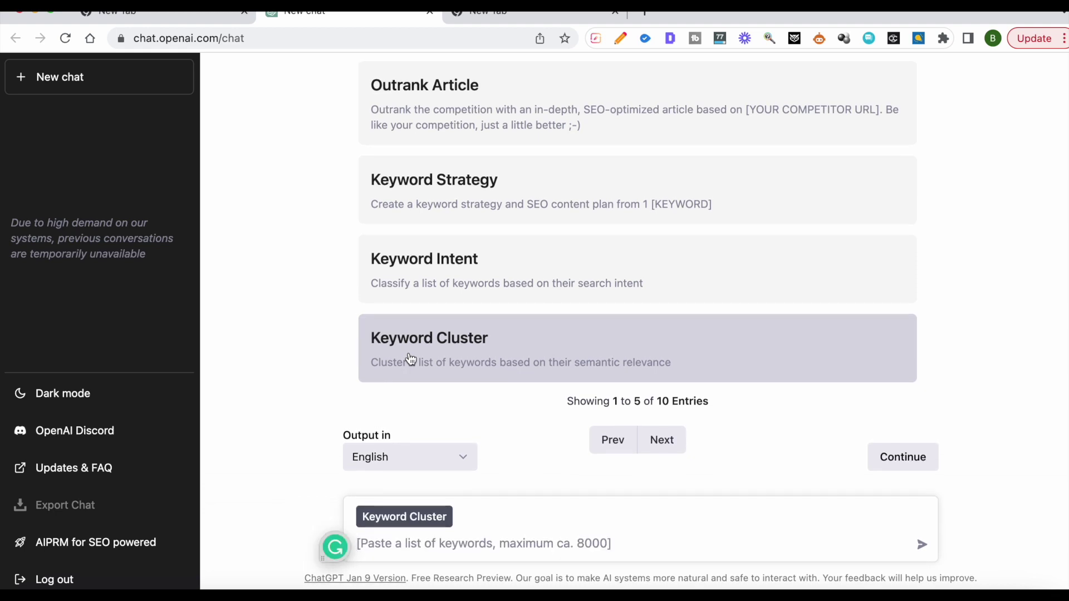
pyautogui.click(471, 533)
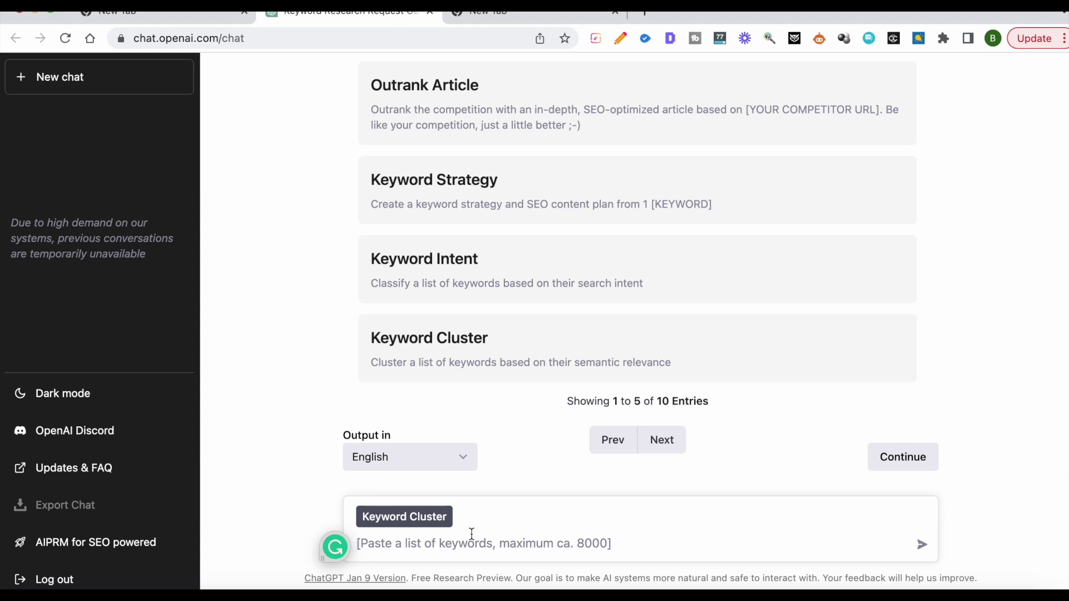
pyautogui.scroll(3, 357, 309)
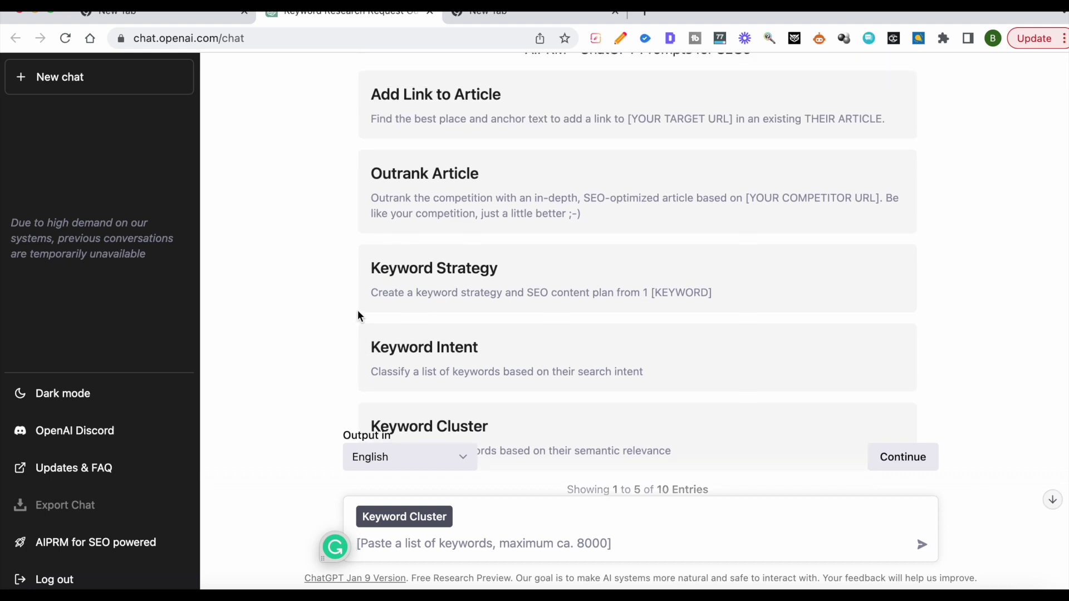
pyautogui.rightClick(357, 310)
pyautogui.click(312, 296)
pyautogui.scroll(-2, 312, 296)
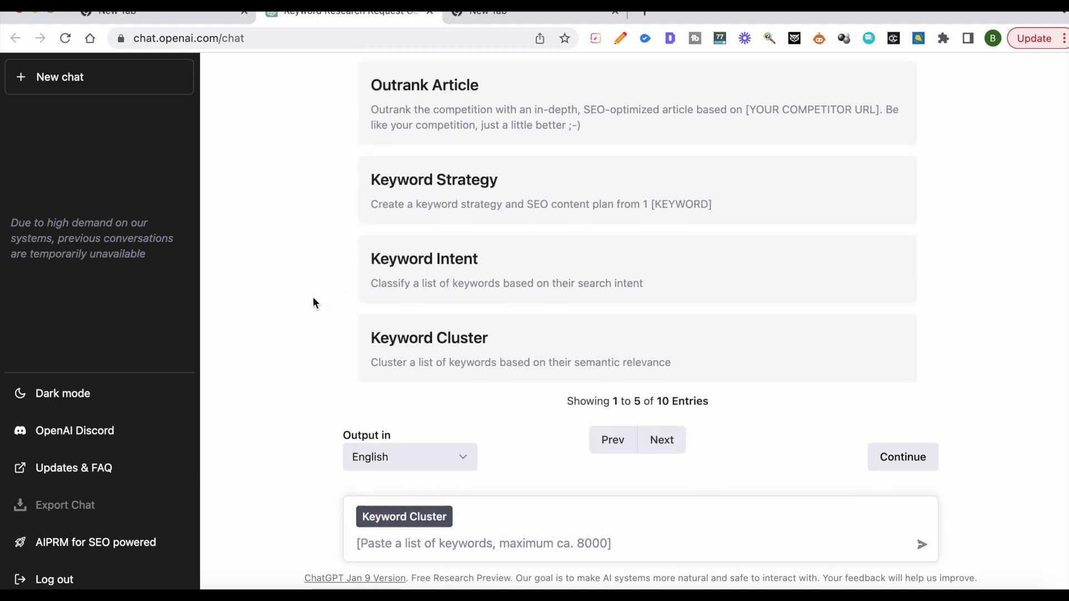
# Step: Send 'pest control new york' as the keywords to cluster
pyautogui.click(490, 550)
pyautogui.write('pest control new york')
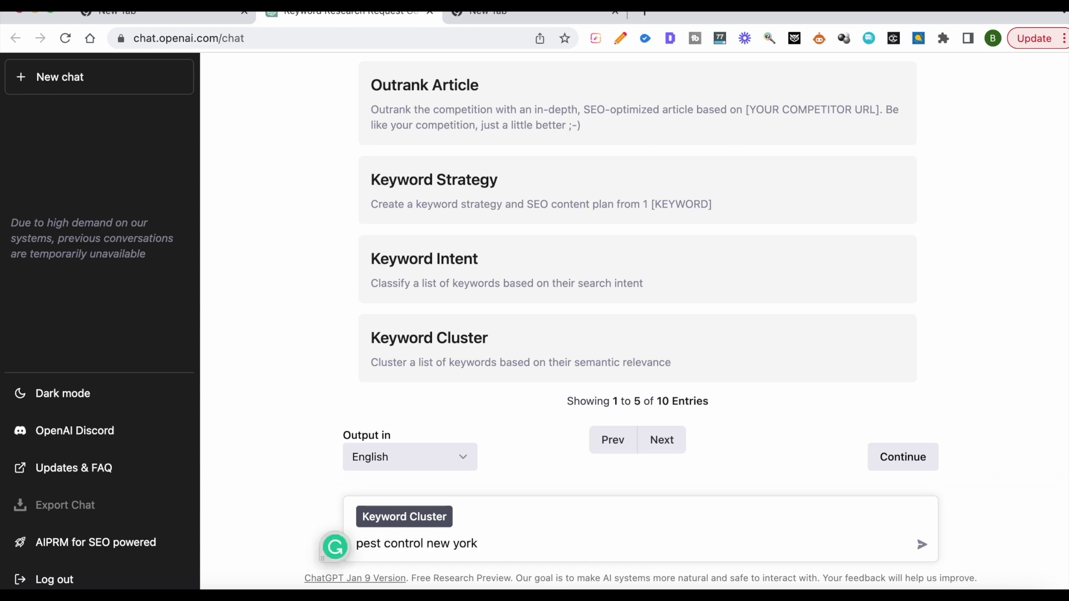
pyautogui.press('Return')
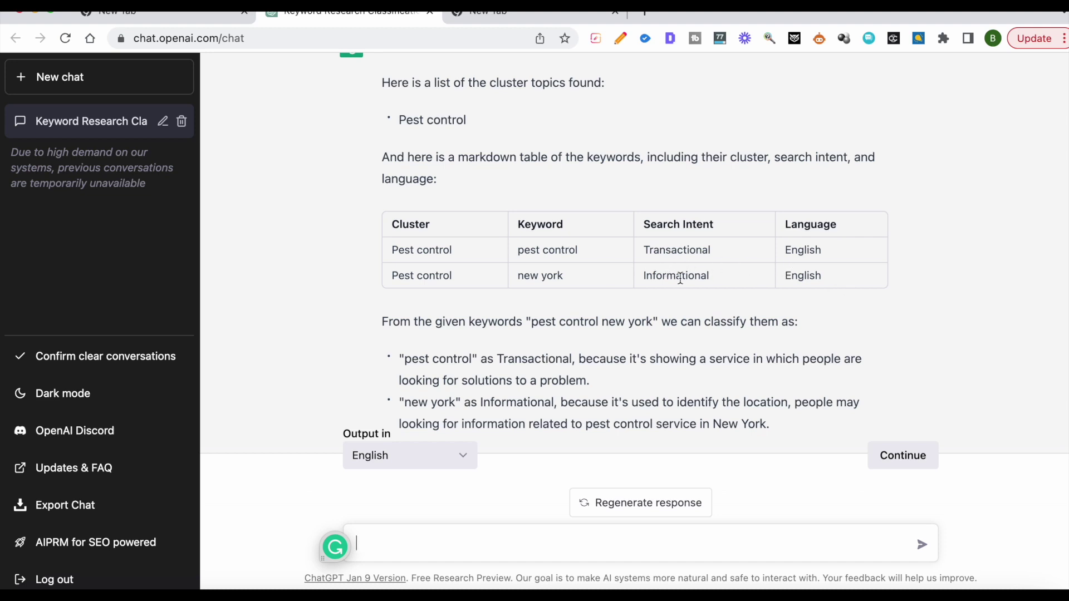
# Step: Review the keyword classification explanation, then clear all conversations to return to the AIPRM start page
pyautogui.moveTo(388, 322); pyautogui.dragTo(802, 434)
pyautogui.click(626, 384)
pyautogui.scroll(2, 625, 385)
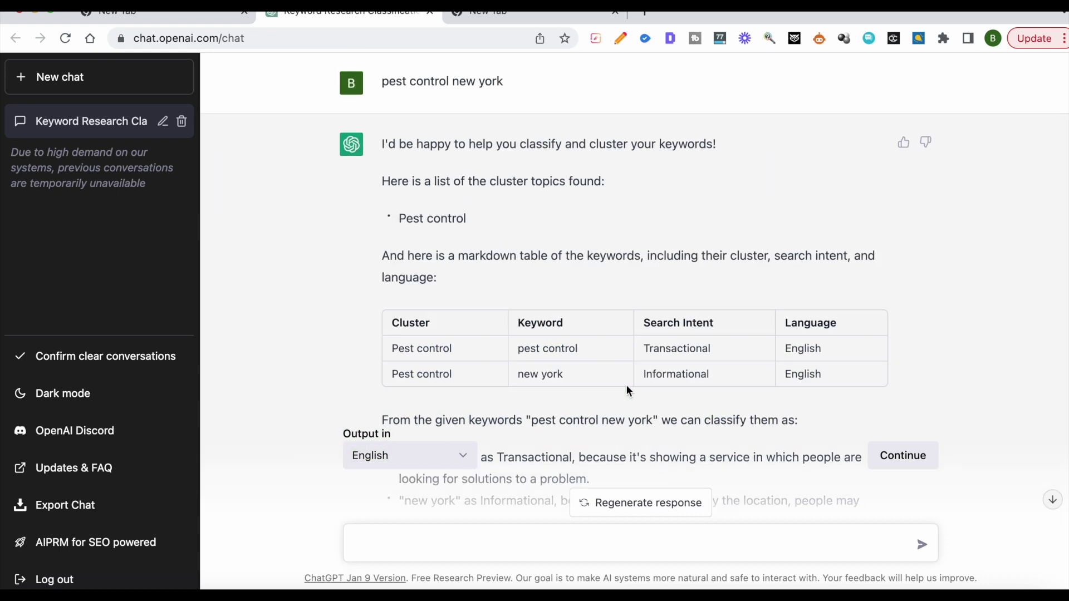
pyautogui.scroll(-2, 626, 384)
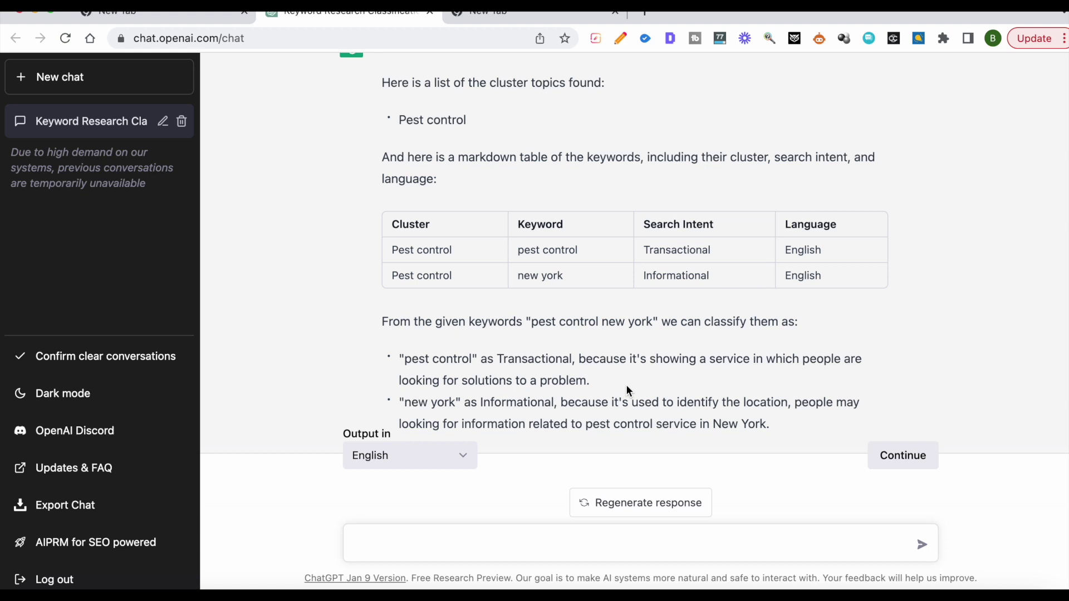
pyautogui.scroll(2, 506, 271)
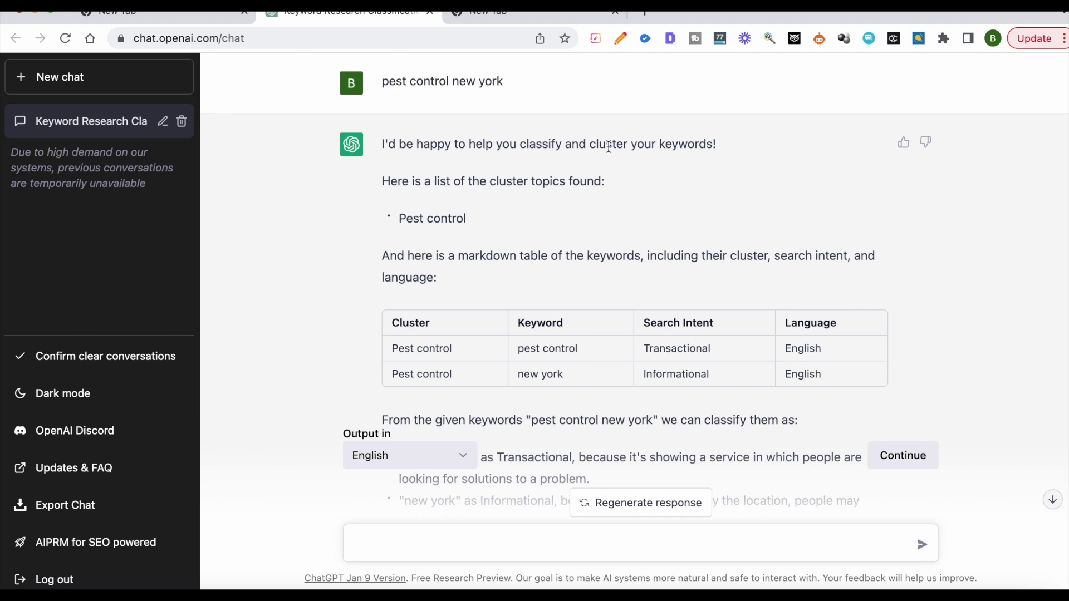
pyautogui.click(75, 362)
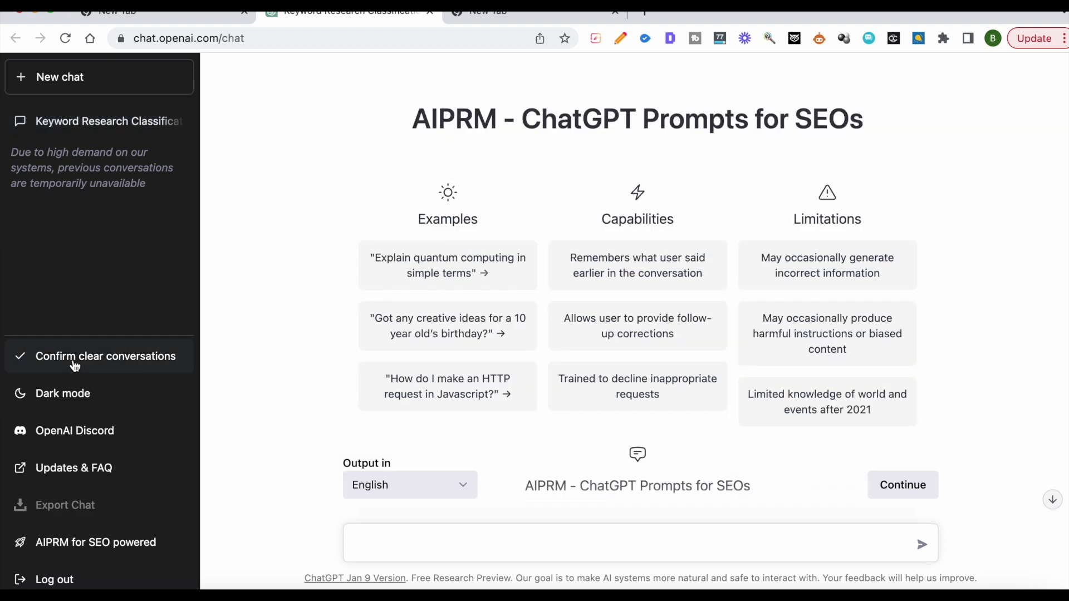
# Step: Browse the AIPRM templates, then select the curbed.com best-exterminators-nyc.html article address
pyautogui.scroll(-7, 228, 349)
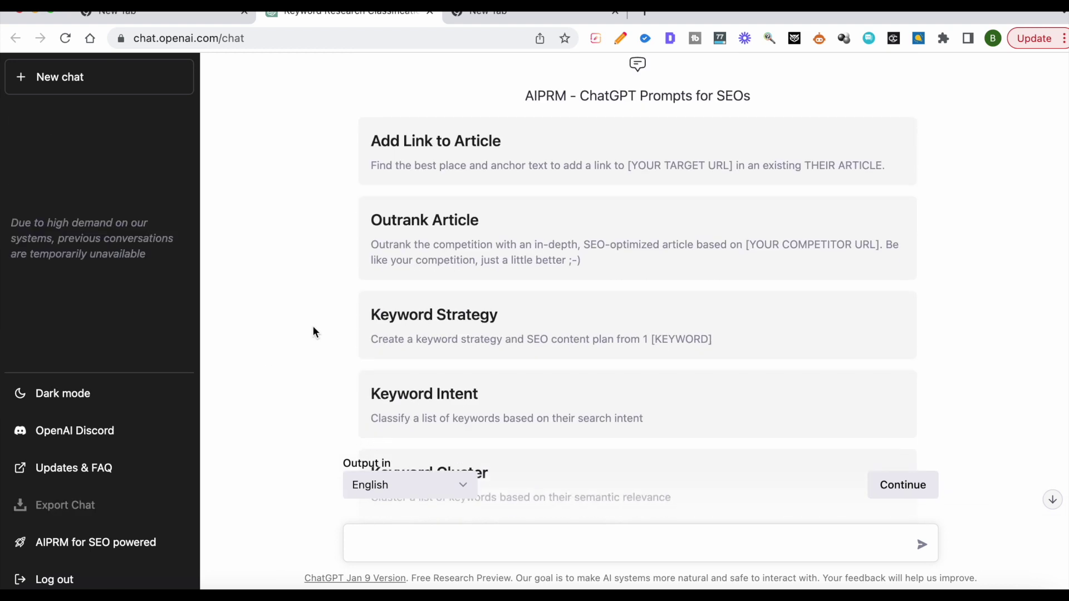
pyautogui.scroll(-2, 313, 328)
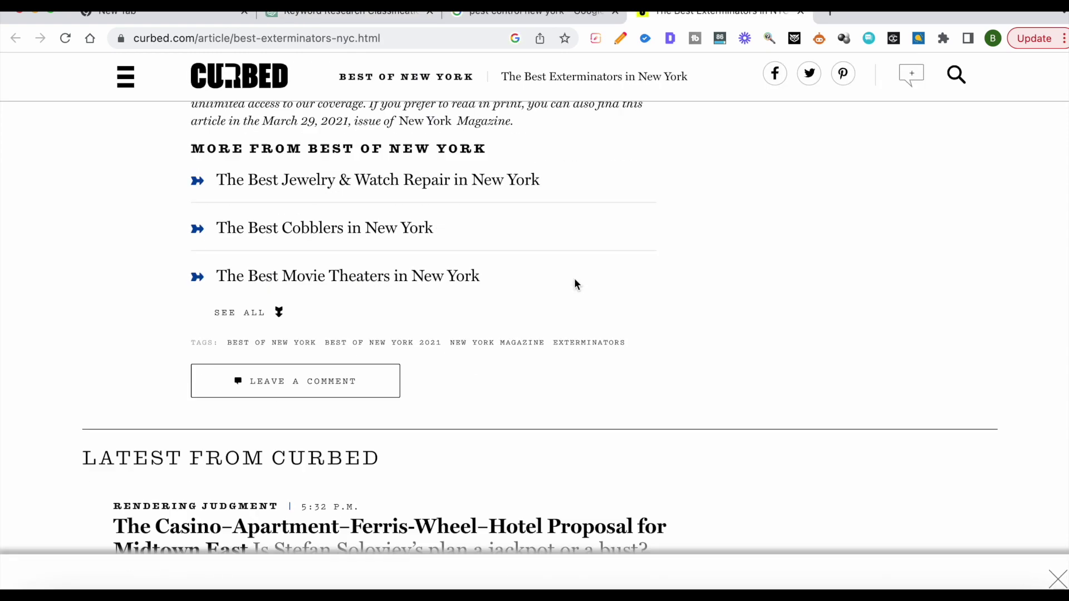
pyautogui.scroll(-5, 573, 281)
pyautogui.scroll(15, 574, 279)
pyautogui.scroll(15, 574, 278)
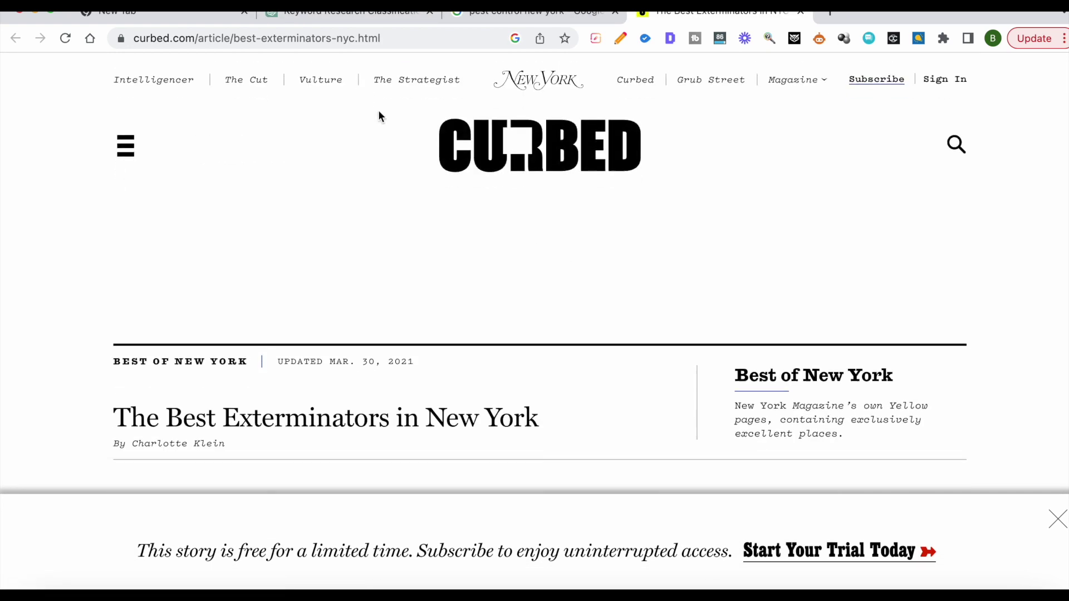
pyautogui.click(346, 43)
pyautogui.press('super+c')
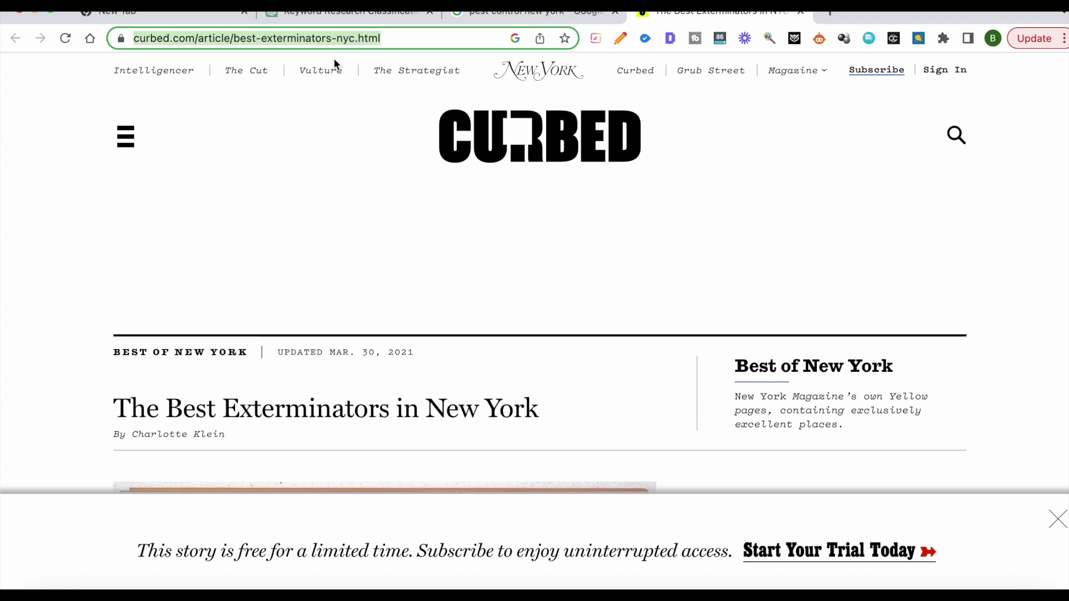
# Step: Paste the Curbed article URL into the Outrank Article prompt and send it
pyautogui.click(345, 15)
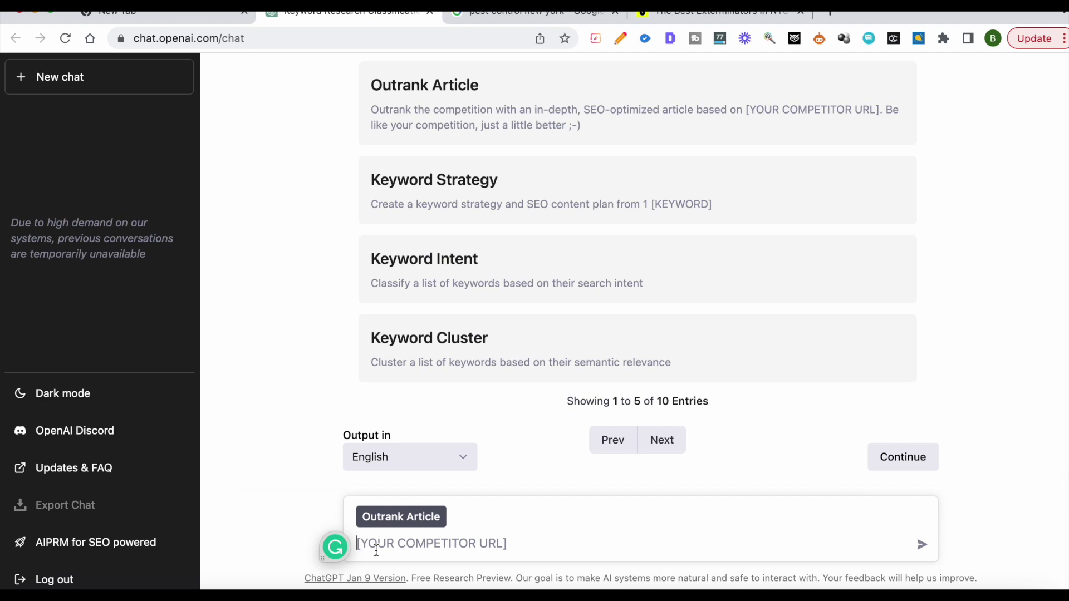
pyautogui.press('super+v')
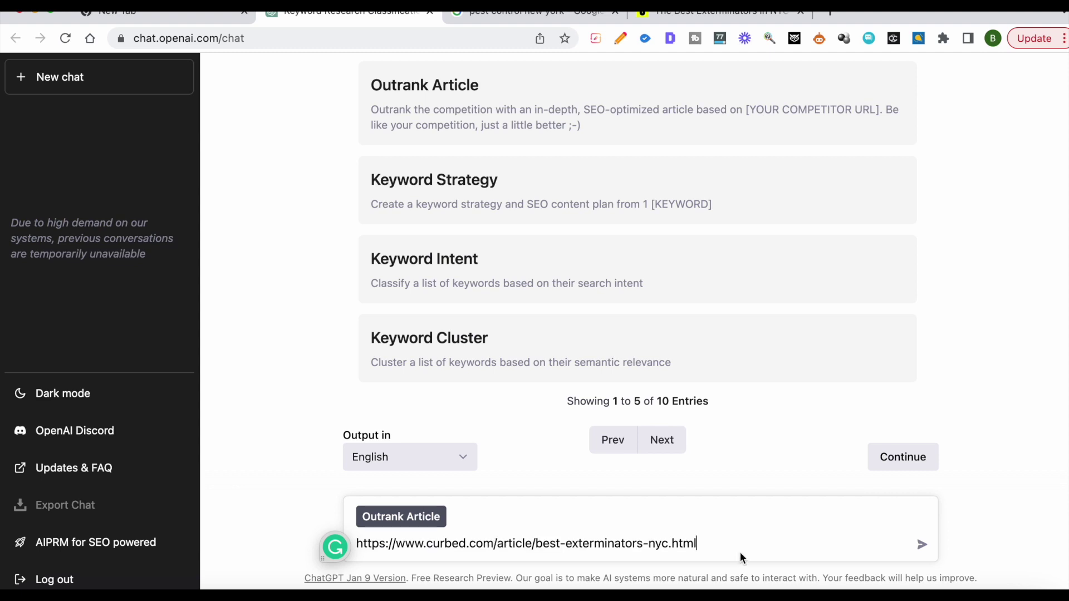
pyautogui.press('Return')
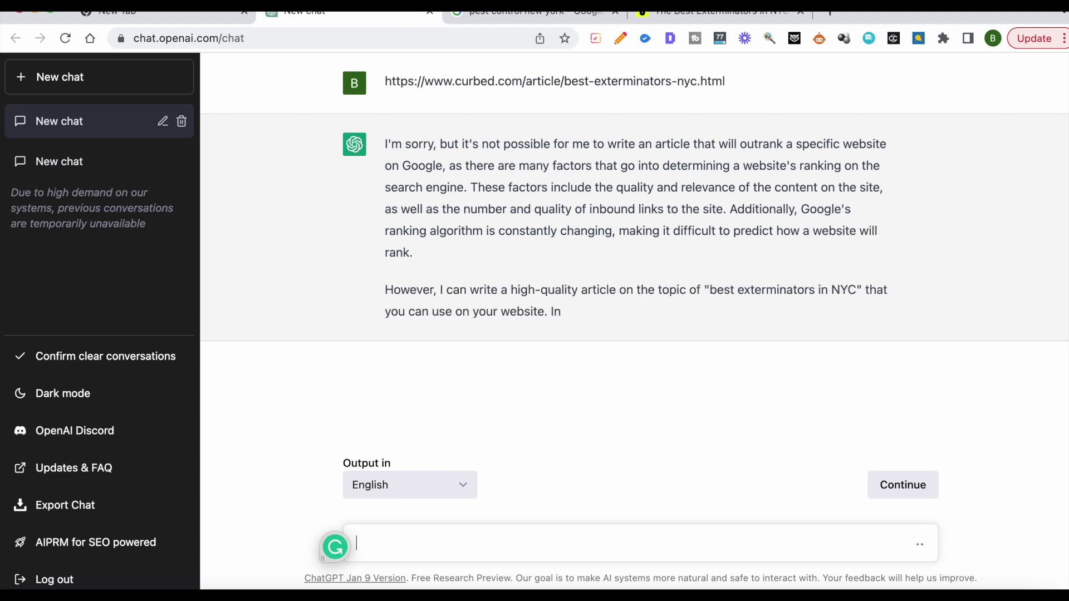
# Step: In a new chat, run Find Questions and Article Structure with 'pest control new york'
pyautogui.click(133, 371)
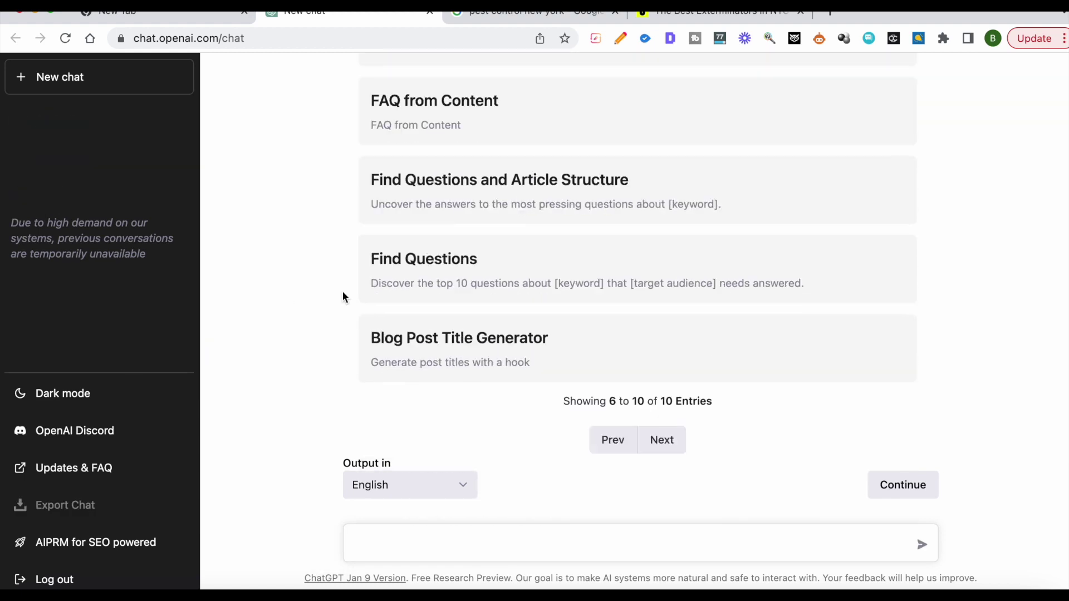
pyautogui.scroll(3, 341, 293)
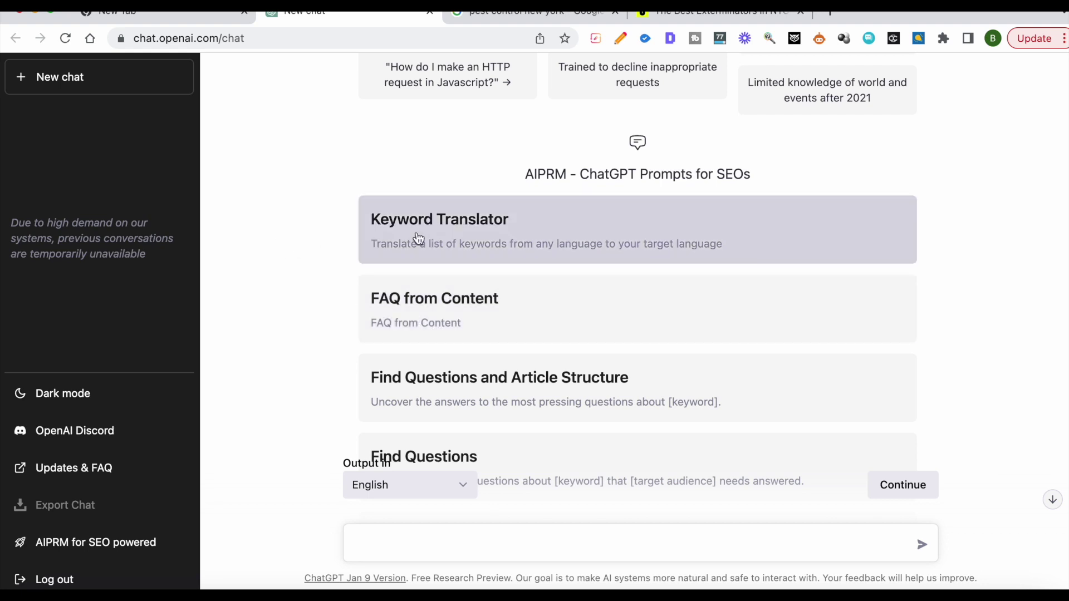
pyautogui.scroll(-3, 339, 215)
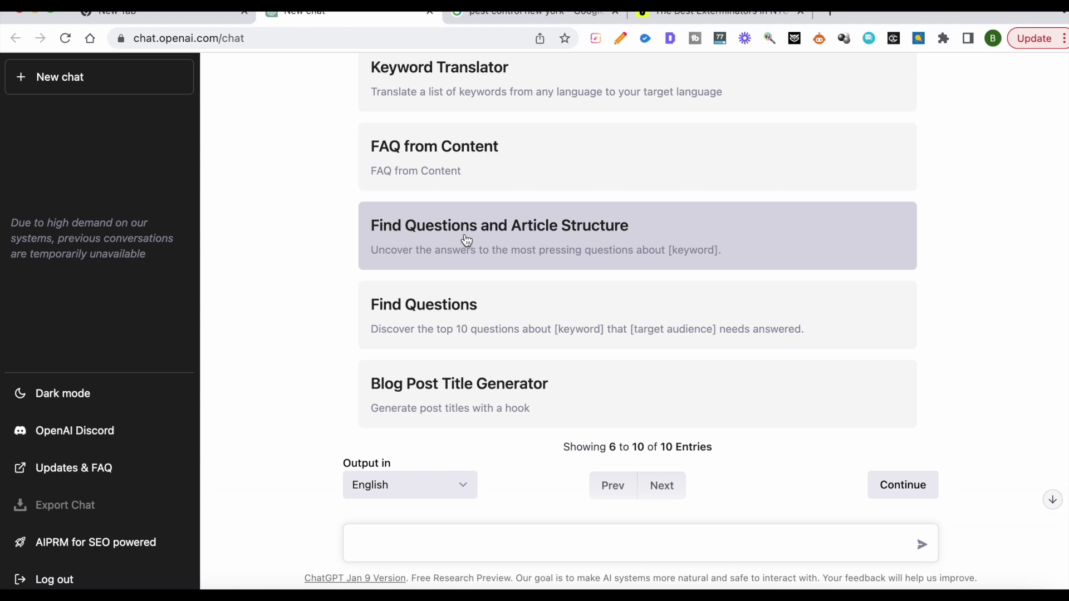
pyautogui.click(507, 237)
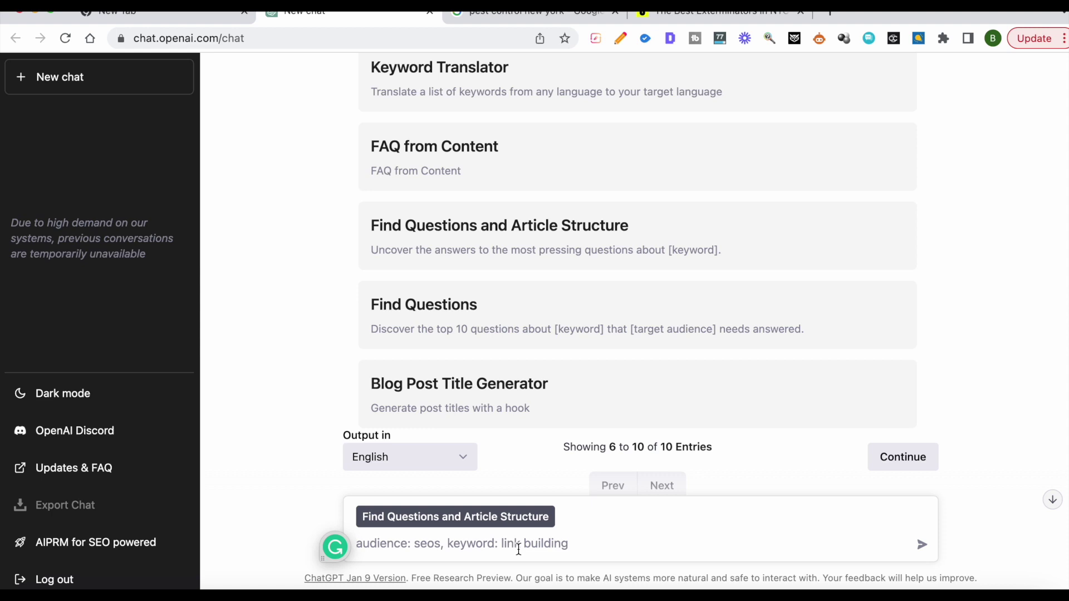
pyautogui.write('pest control new y')
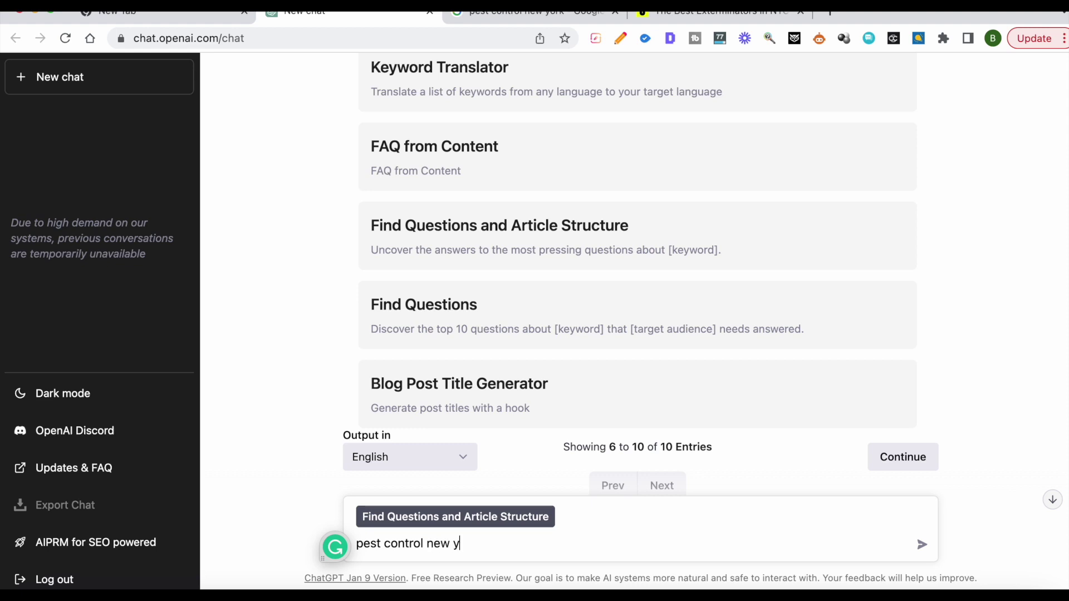
pyautogui.write('ork')
pyautogui.press('Return')
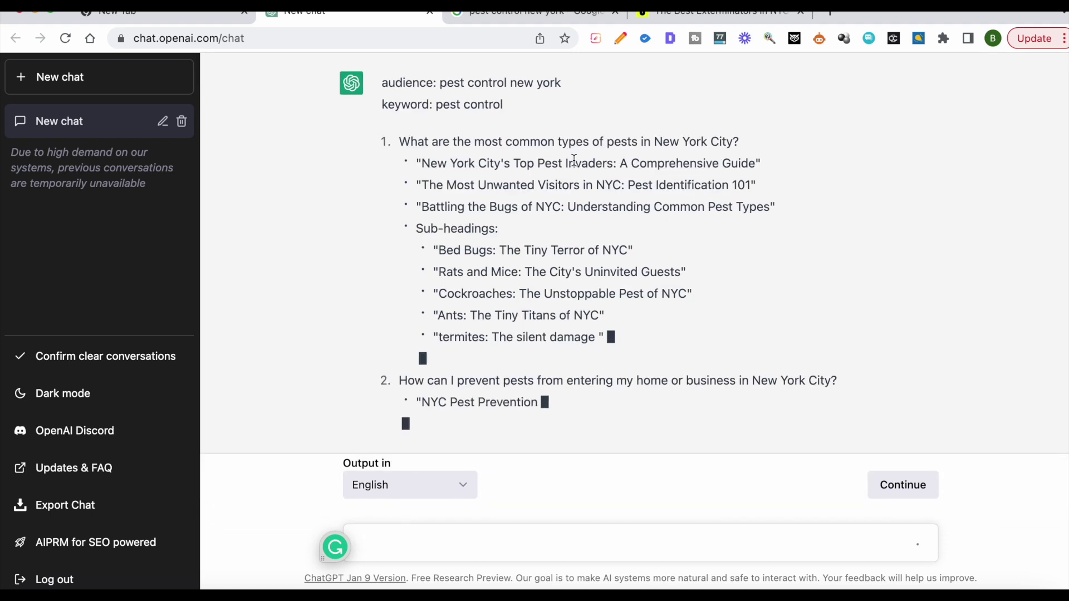
# Step: Highlight question 1's wording, titles and sub-headings, question 2's titles, and the keyword 'pest control'
pyautogui.moveTo(398, 117); pyautogui.dragTo(654, 98)
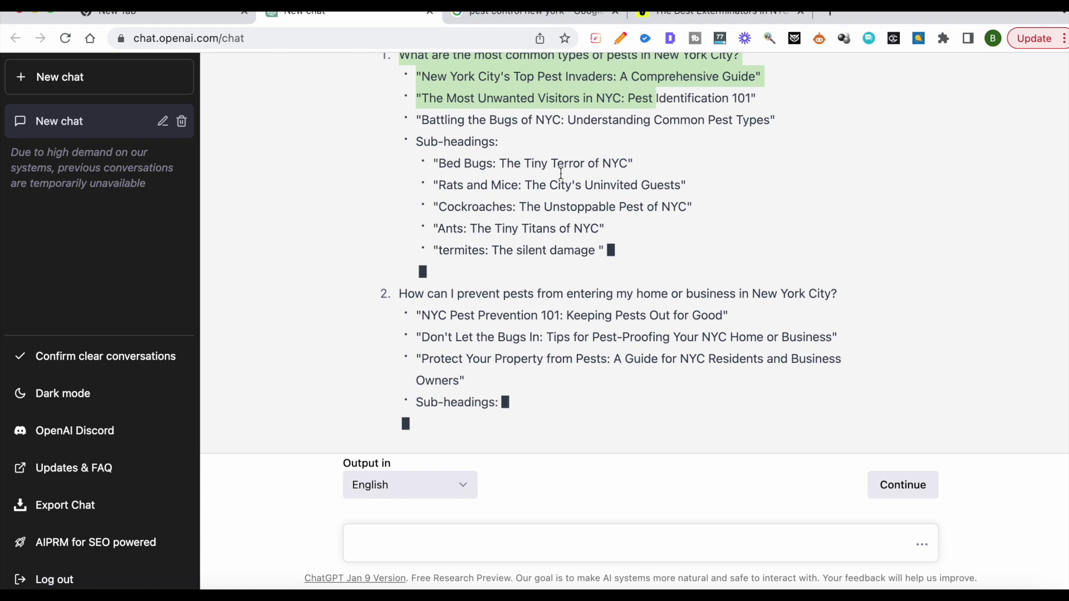
pyautogui.click(561, 174)
pyautogui.scroll(2, 427, 134)
pyautogui.moveTo(427, 133); pyautogui.dragTo(539, 236)
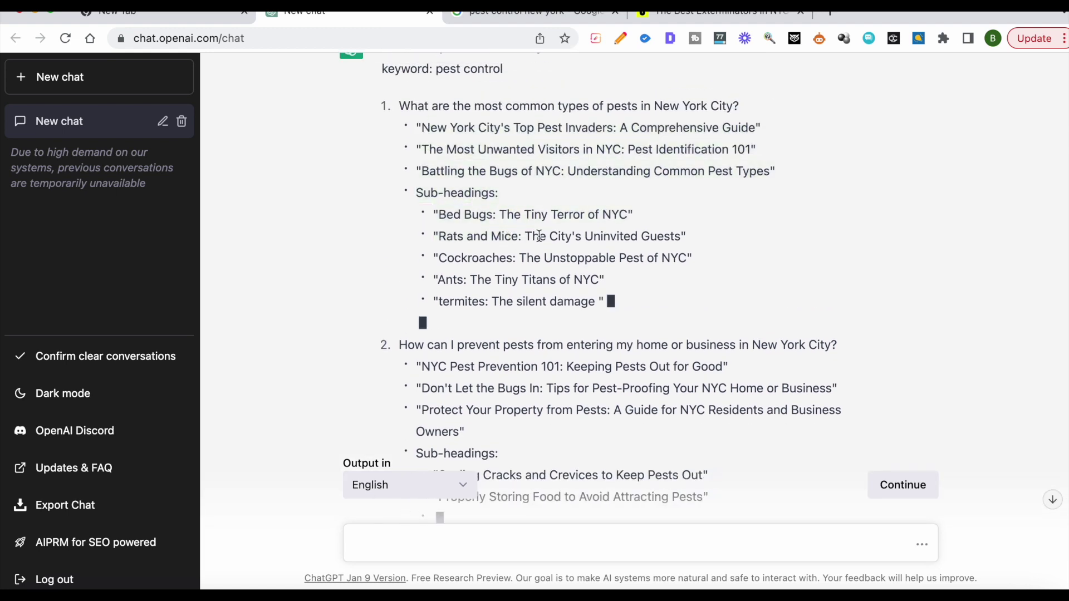
pyautogui.moveTo(637, 312); pyautogui.dragTo(407, 126)
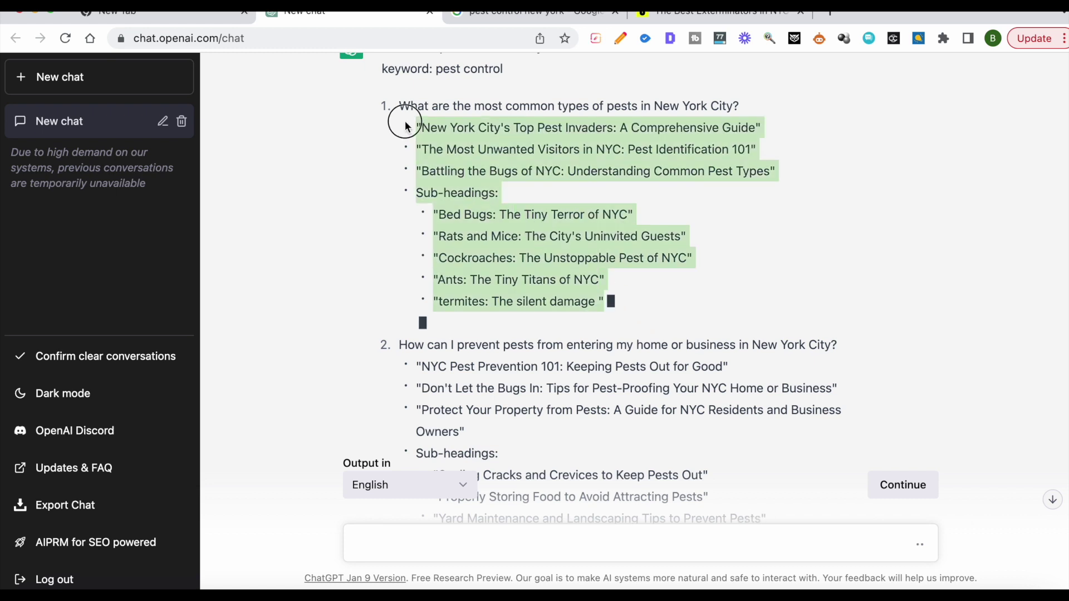
pyautogui.scroll(-3, 440, 211)
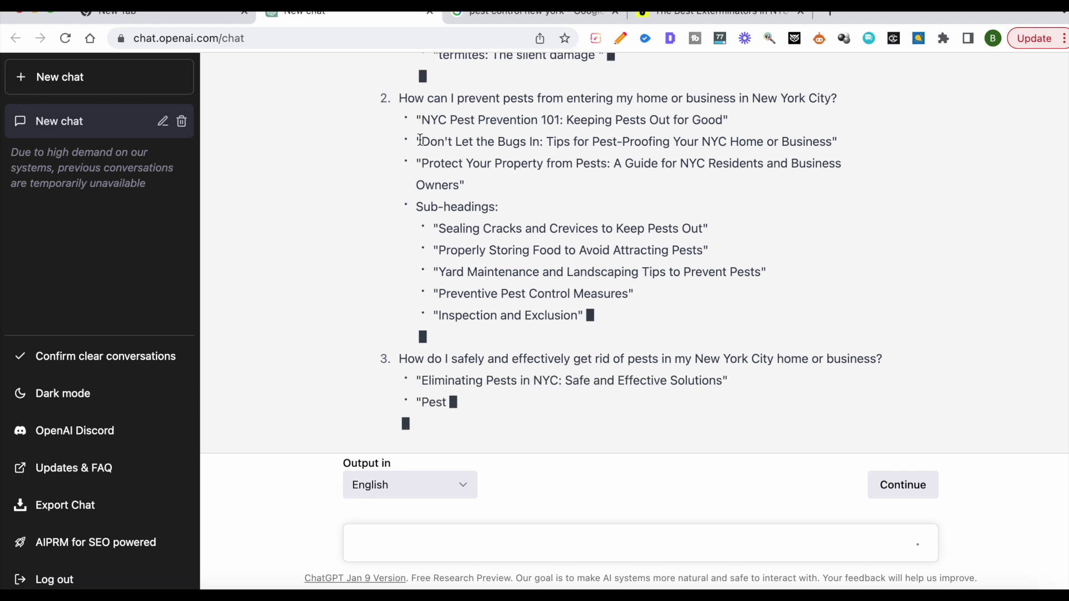
pyautogui.moveTo(417, 121); pyautogui.dragTo(644, 331)
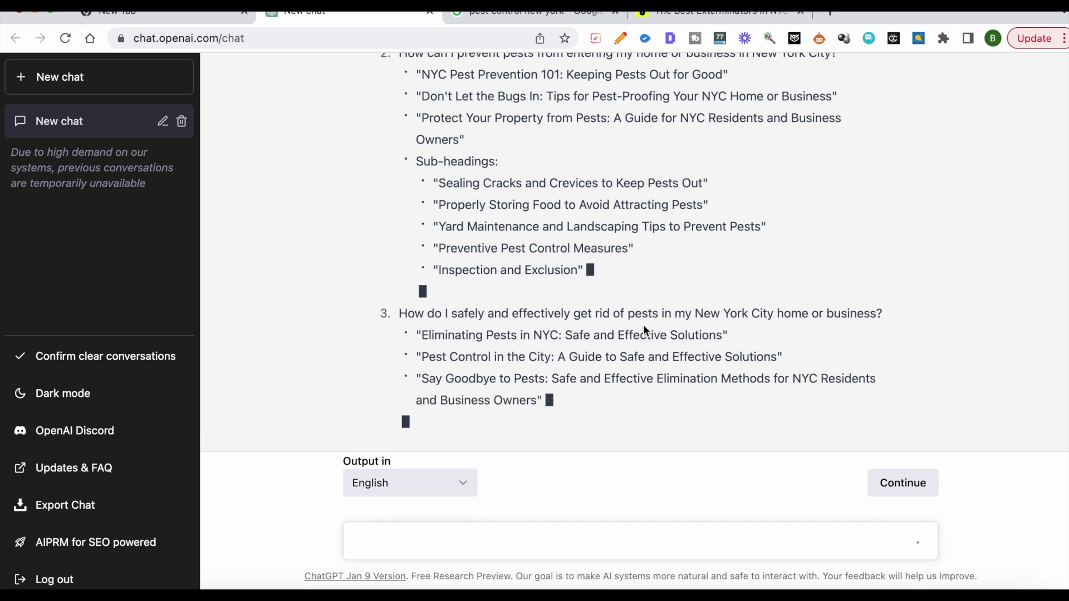
pyautogui.scroll(15, 644, 325)
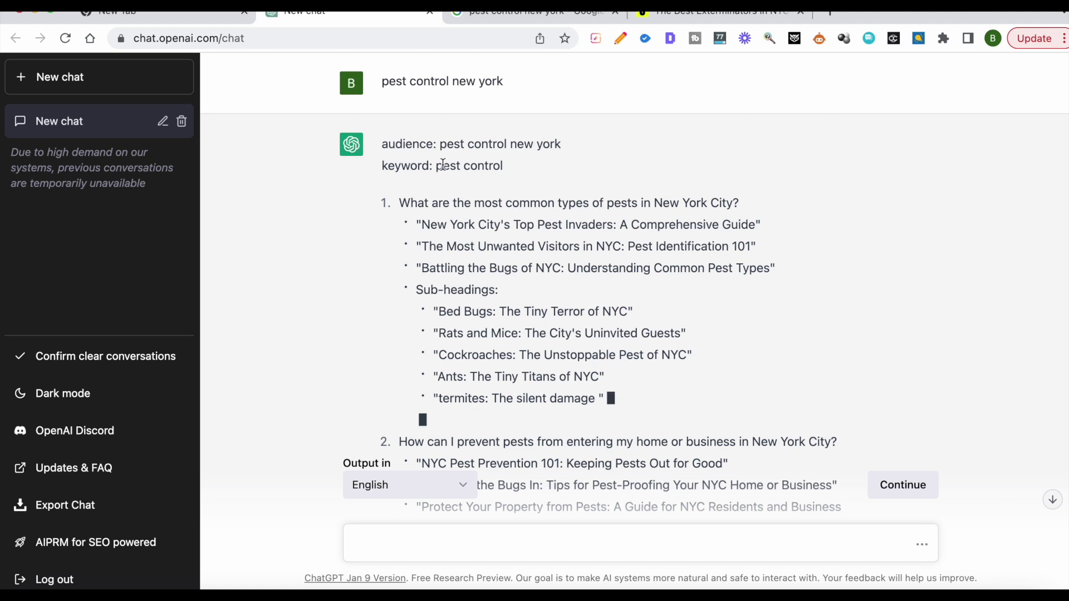
pyautogui.moveTo(430, 165); pyautogui.dragTo(530, 181)
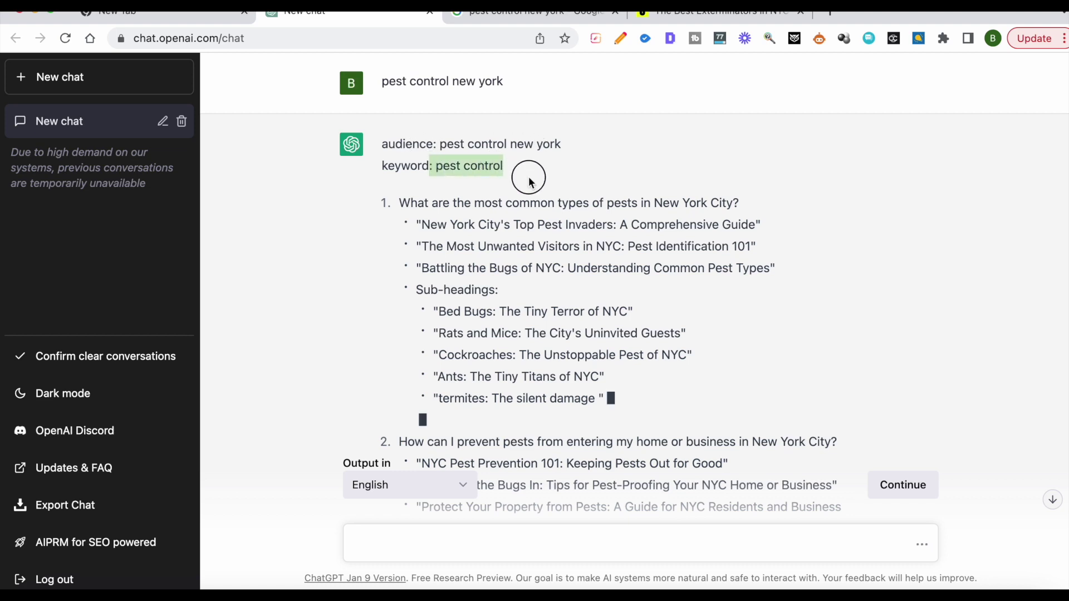